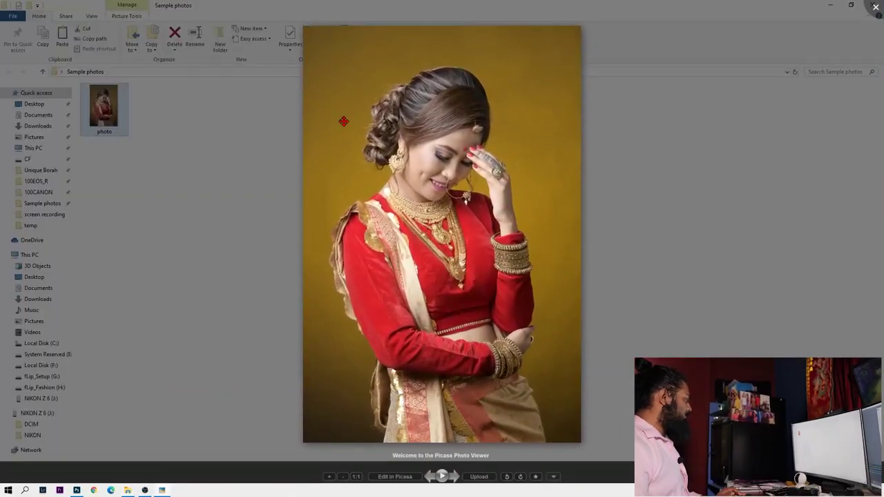
- Zoom photo.JPG to 100% to inspect the face, necklace and sari, then close the viewer
scroll(502, 181, up, 3)
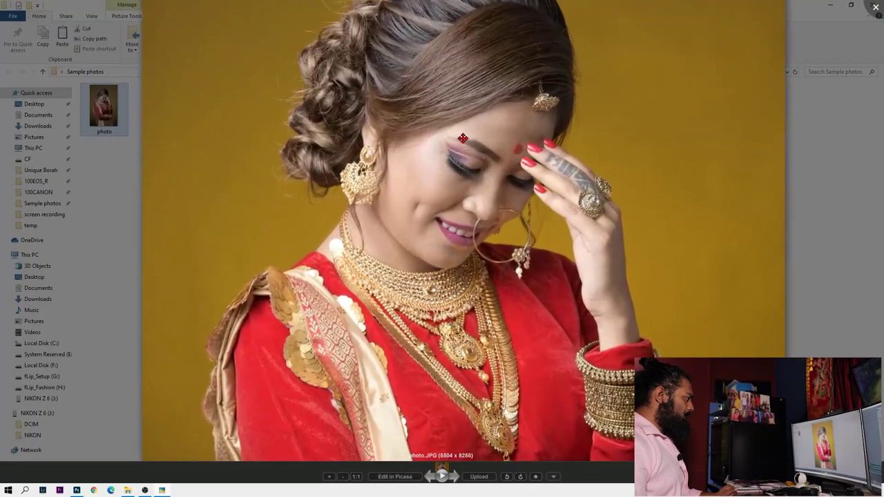
scroll(501, 186, up, 2)
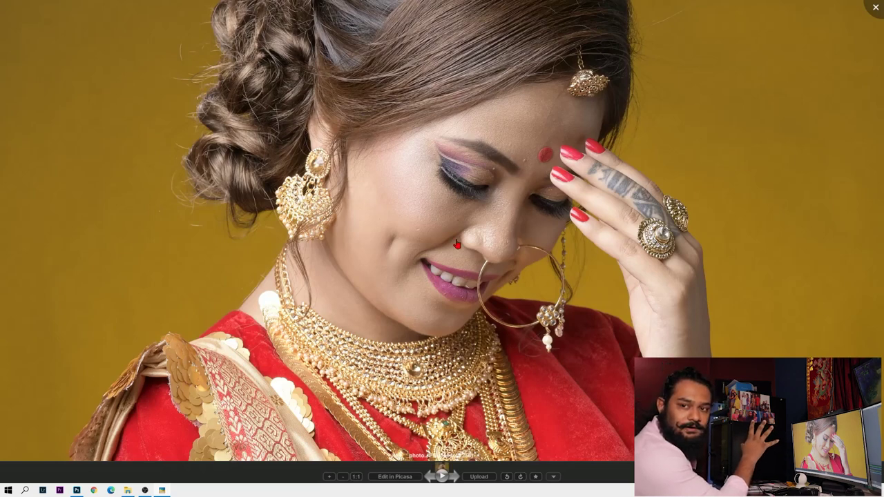
scroll(428, 173, down, 5)
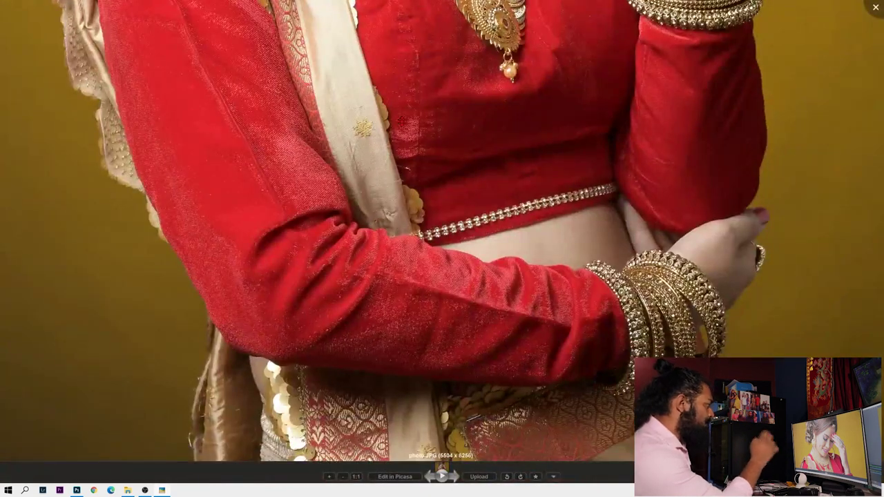
scroll(415, 290, up, 5)
scroll(438, 351, down, 2)
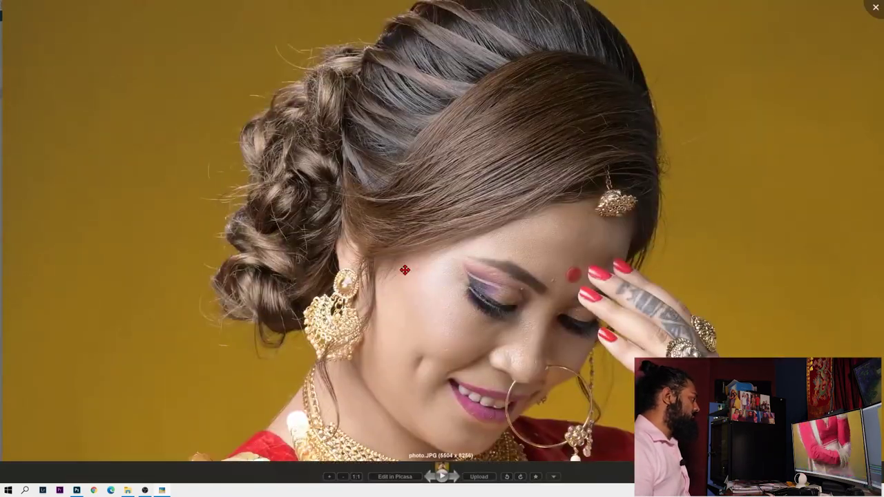
scroll(414, 277, up, 3)
scroll(429, 263, up, 2)
scroll(367, 235, up, 2)
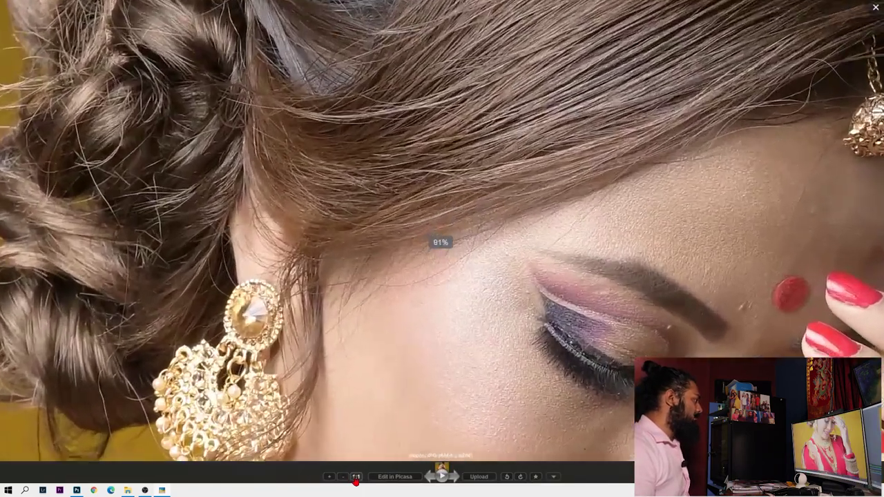
scroll(292, 146, down, 2)
scroll(519, 114, down, 2)
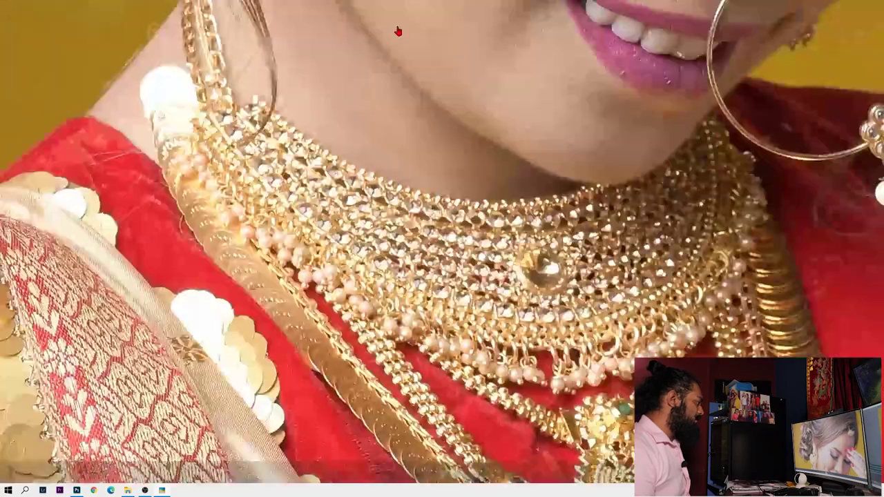
scroll(397, 30, down, 2)
scroll(431, 64, down, 2)
scroll(431, 64, down, 5)
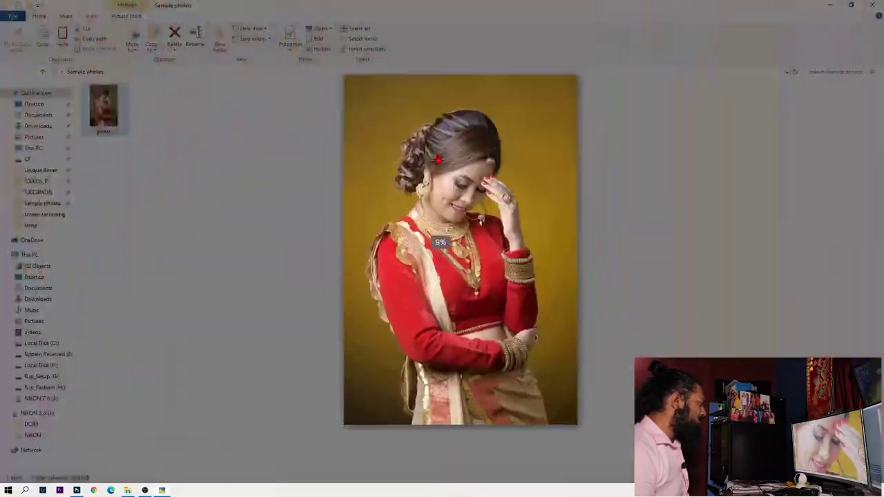
key(Escape)
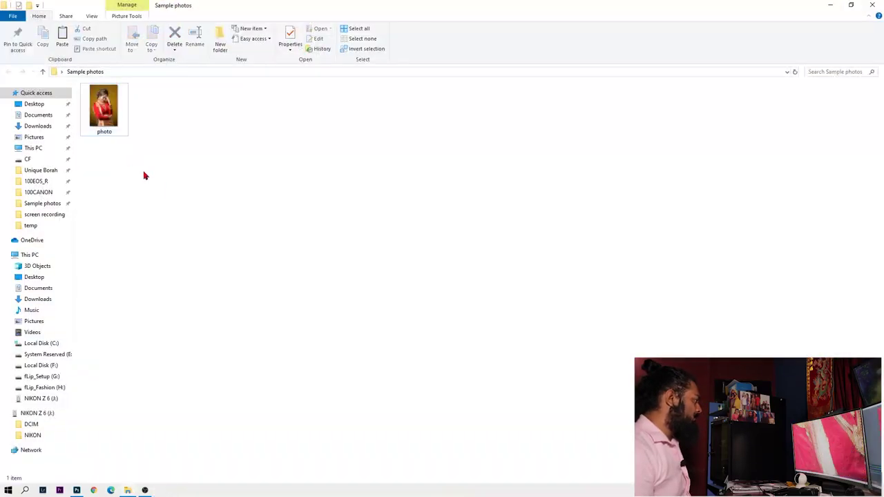
- Open photo.JPG in Adobe Photoshop with Open with, then return to the Sample photos folder
right_click(104, 115)
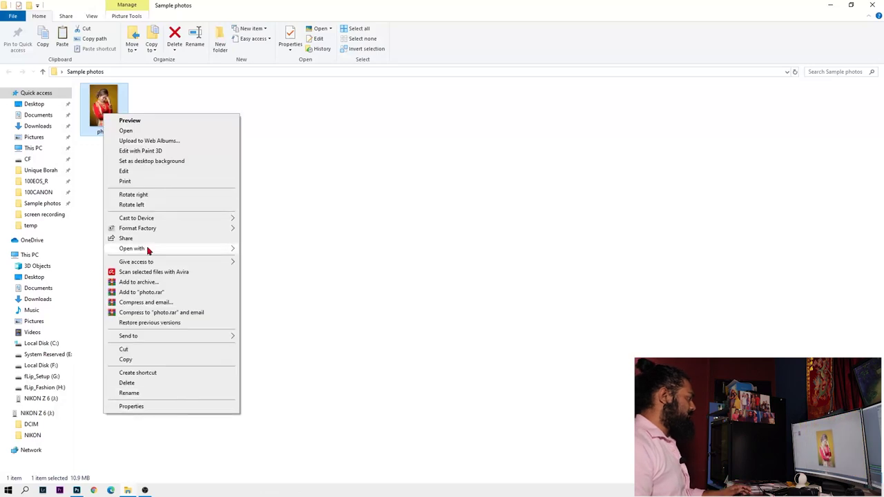
mouse_move(132, 249)
click(291, 251)
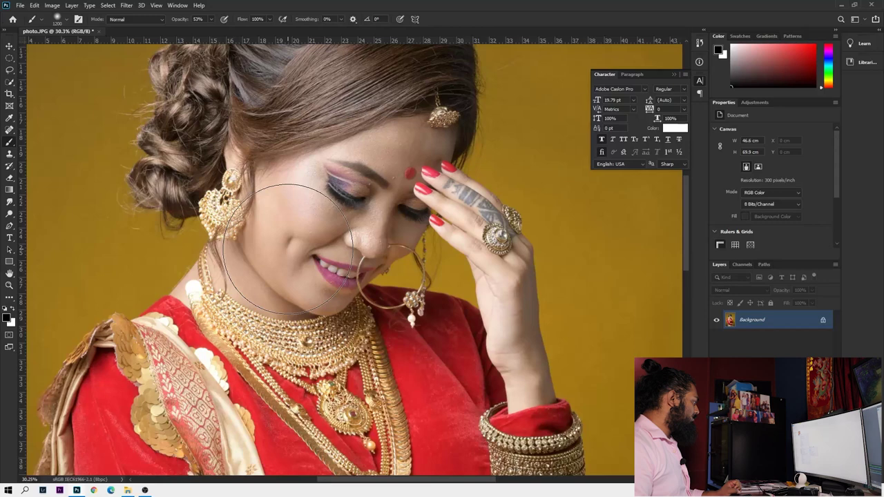
scroll(325, 228, up, 5)
scroll(365, 197, down, 1)
scroll(365, 197, down, 2)
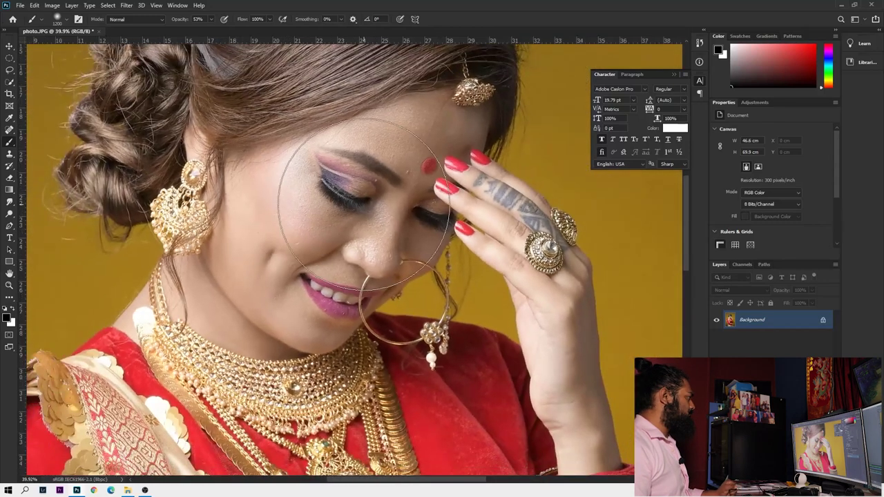
key(alt+Tab)
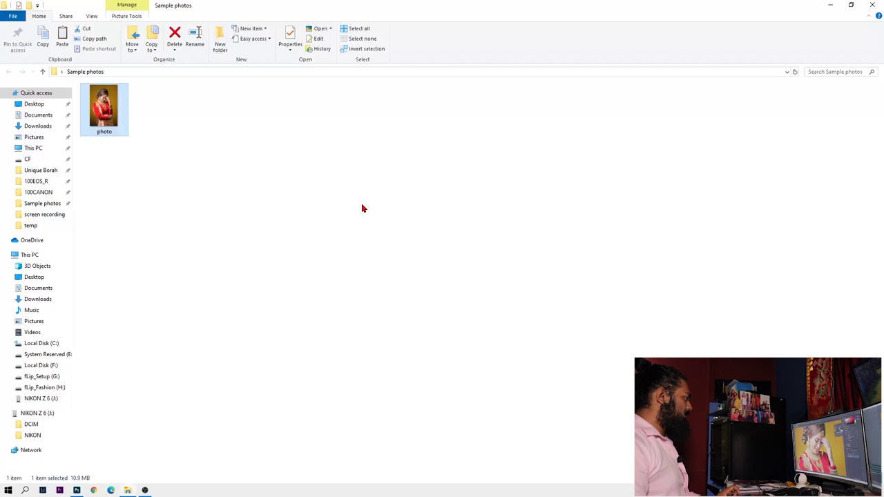
- Place the original photo.JPG in Picasa beside the Photoshop copy, compare them, then close Picasa
double_click(103, 110)
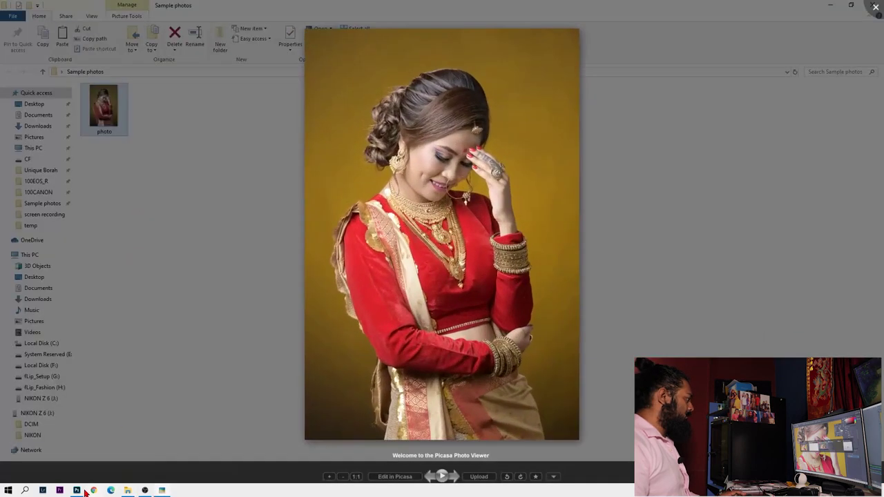
key(alt+Tab)
click(162, 491)
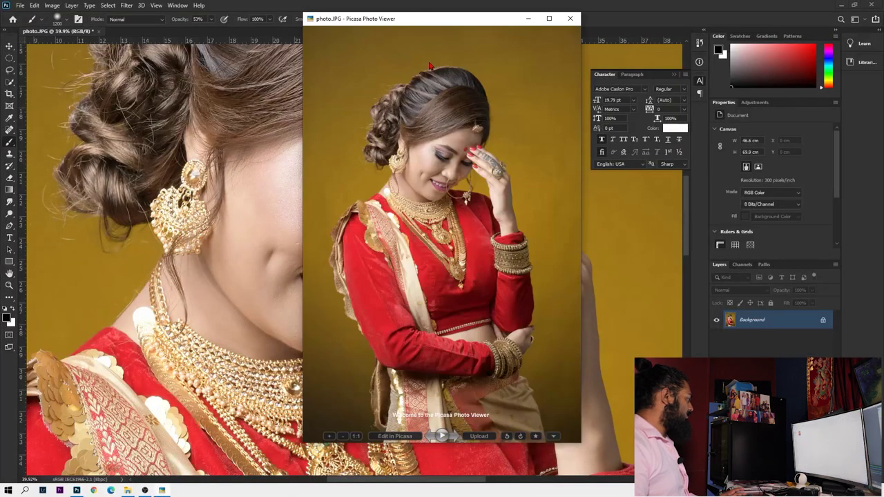
drag(438, 18, 582, 34)
scroll(615, 201, up, 2)
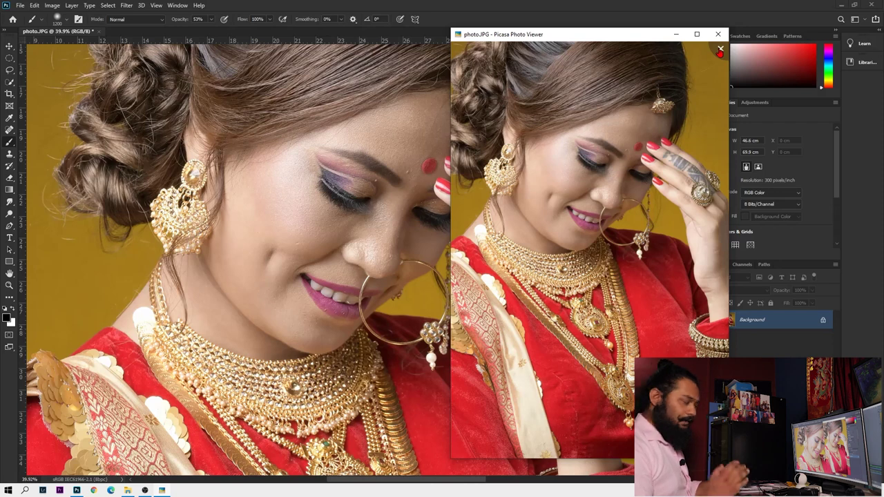
click(721, 50)
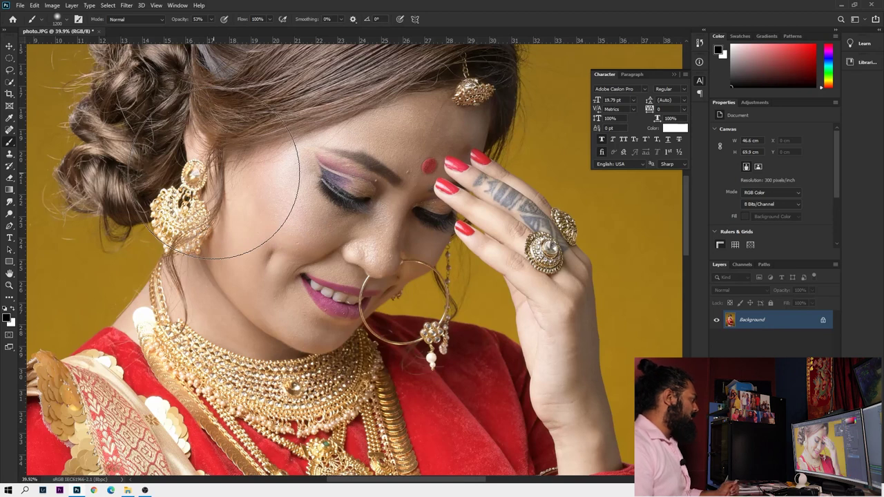
- Show Document Sizes (130.8M), then Document Profile (sRGB IEC61966-2.1) in the status bar, and open Google in Chrome
click(122, 479)
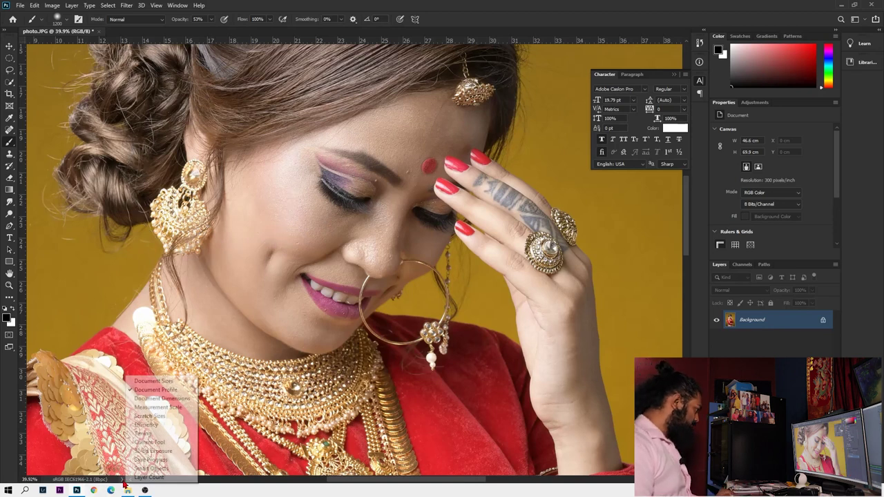
click(153, 380)
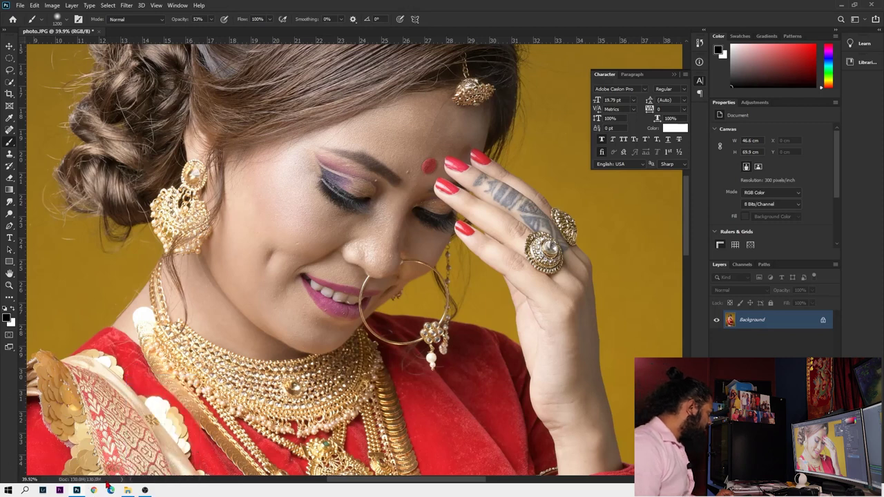
click(122, 480)
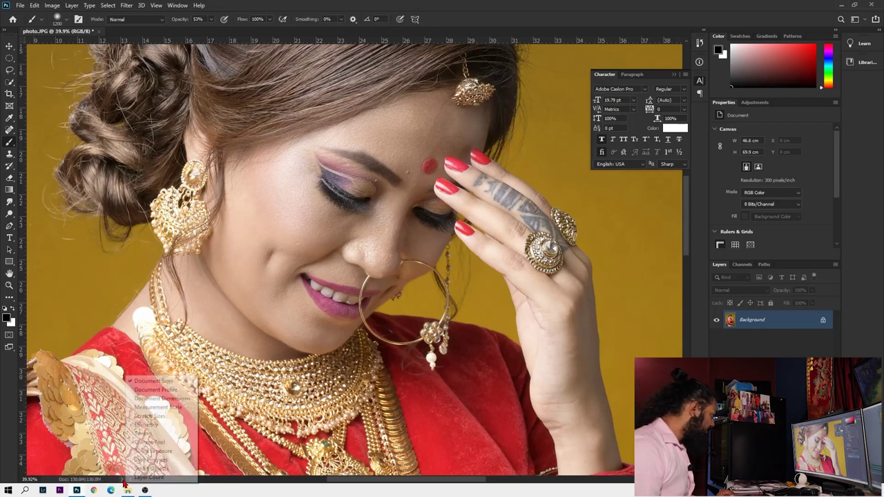
click(157, 391)
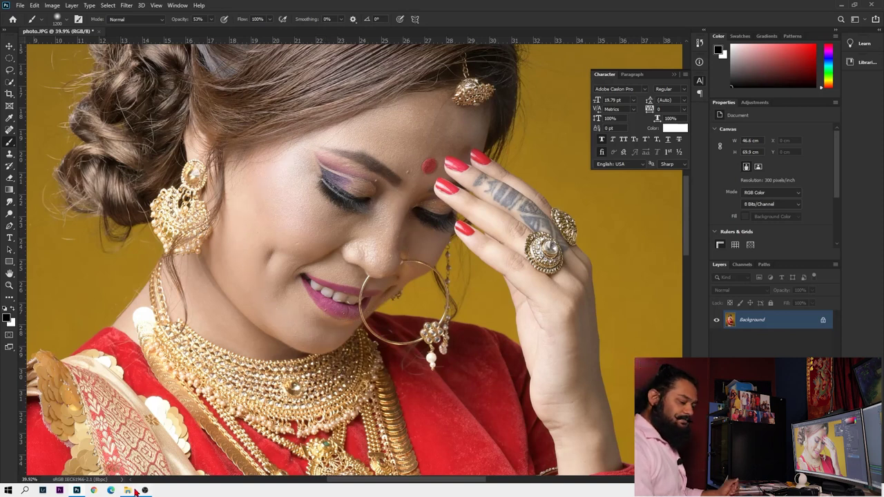
click(95, 491)
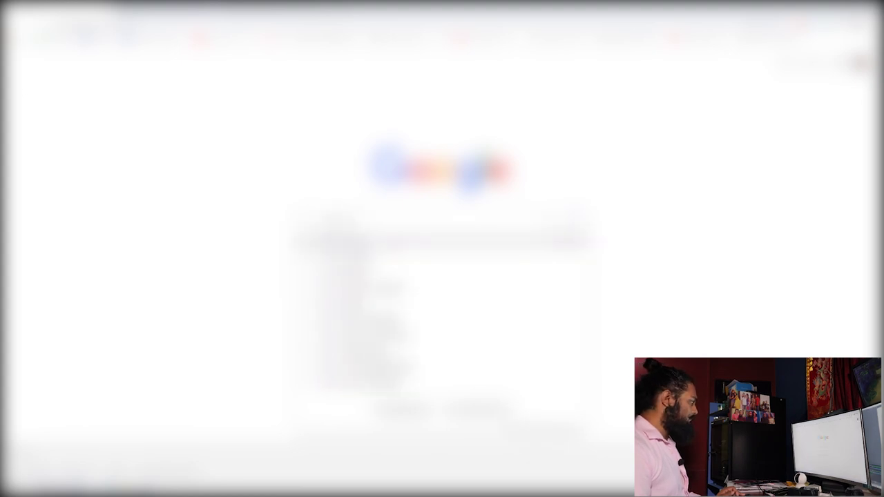
- Search Google Images for 'colour space' and preview the sRGB, Adobe RGB, CIE 1931 and ProPhoto RGB gamut charts
click(391, 247)
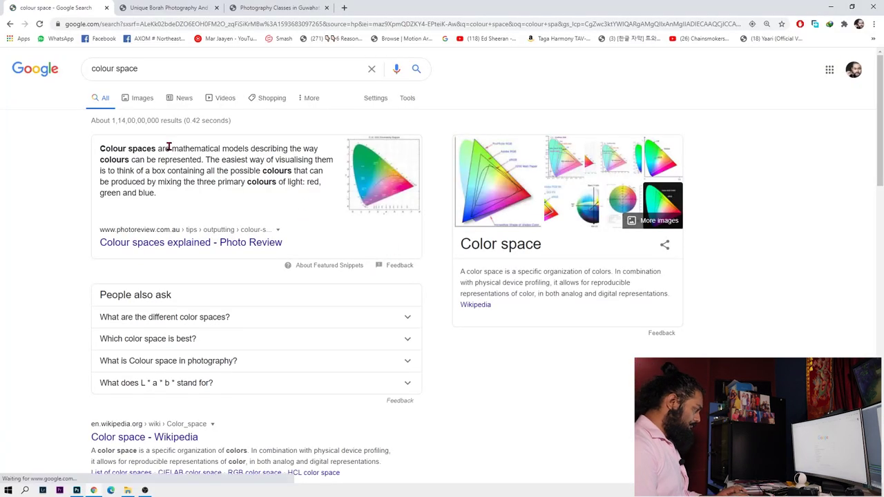
click(138, 99)
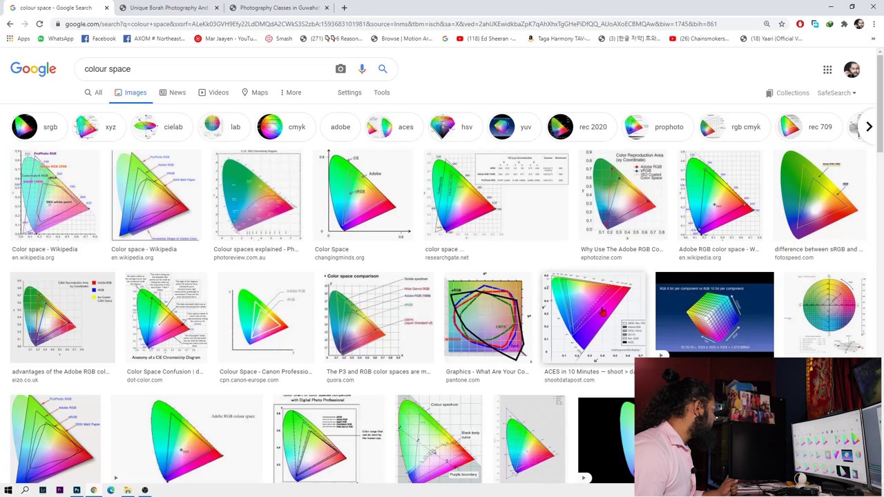
click(819, 195)
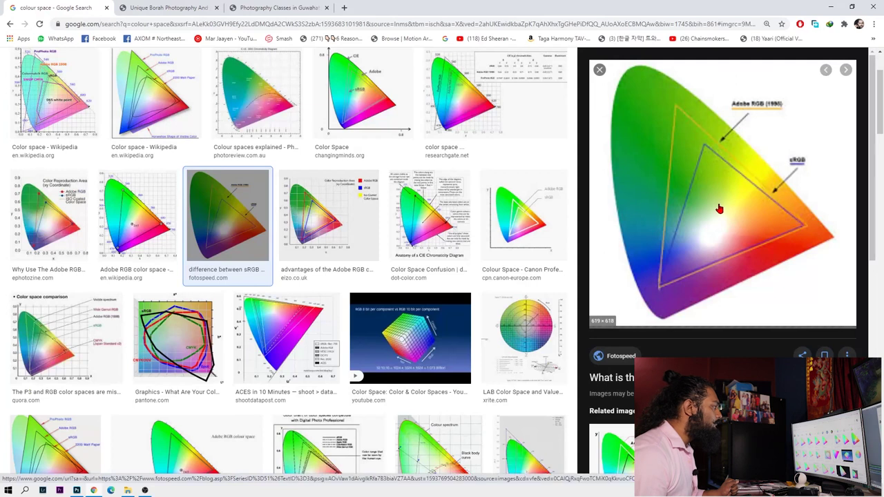
click(331, 210)
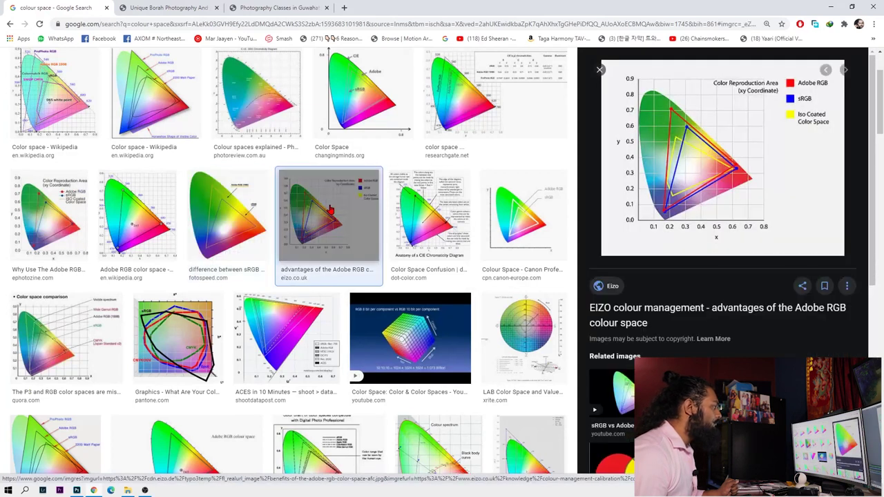
scroll(329, 211, up, 2)
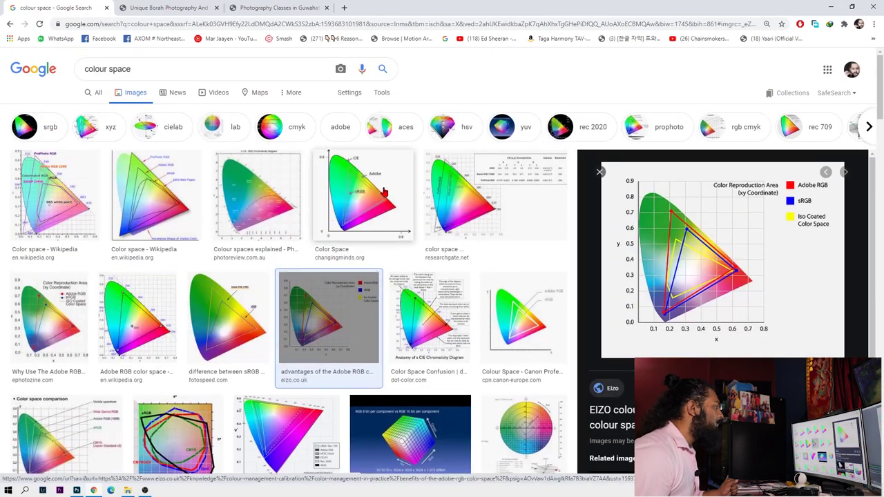
click(255, 204)
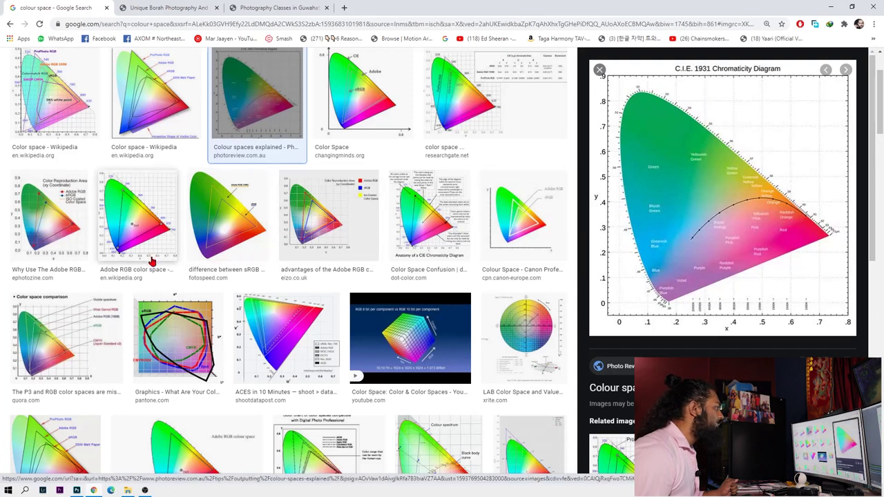
click(55, 87)
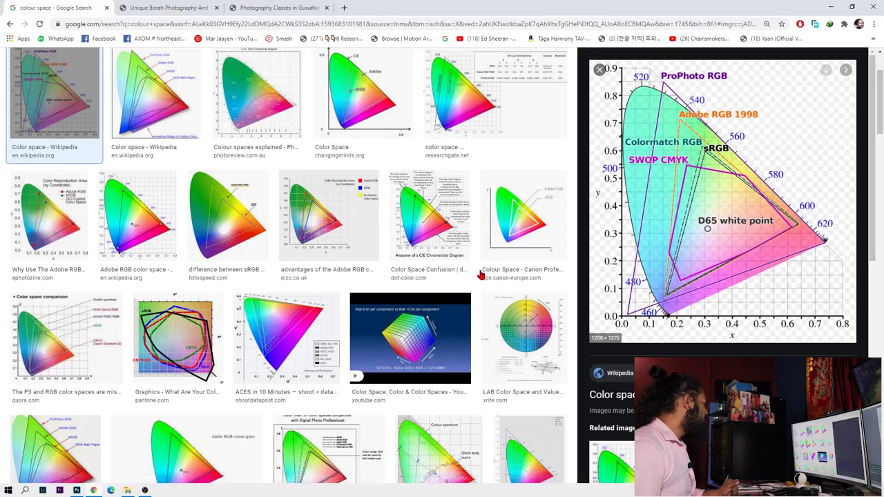
click(75, 461)
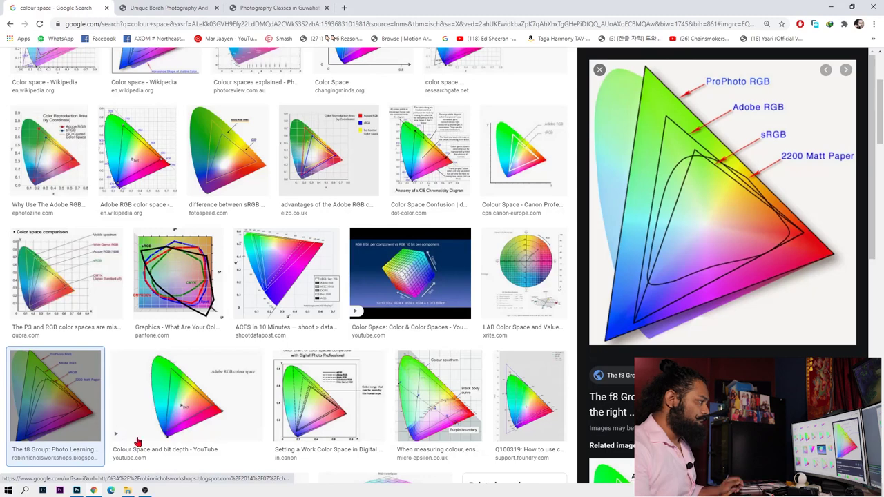
- Bring the portrait back in Photoshop, fit it on screen, and show Document Profile in the status bar
click(76, 490)
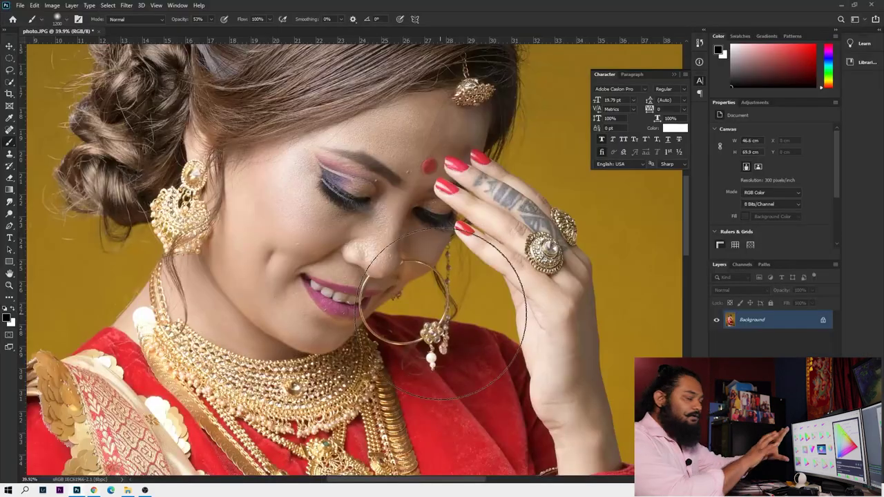
scroll(426, 209, down, 3)
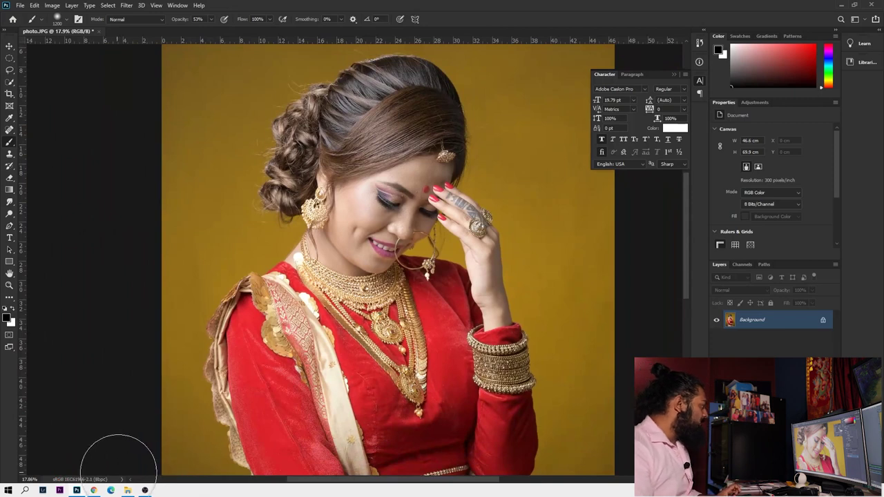
click(121, 480)
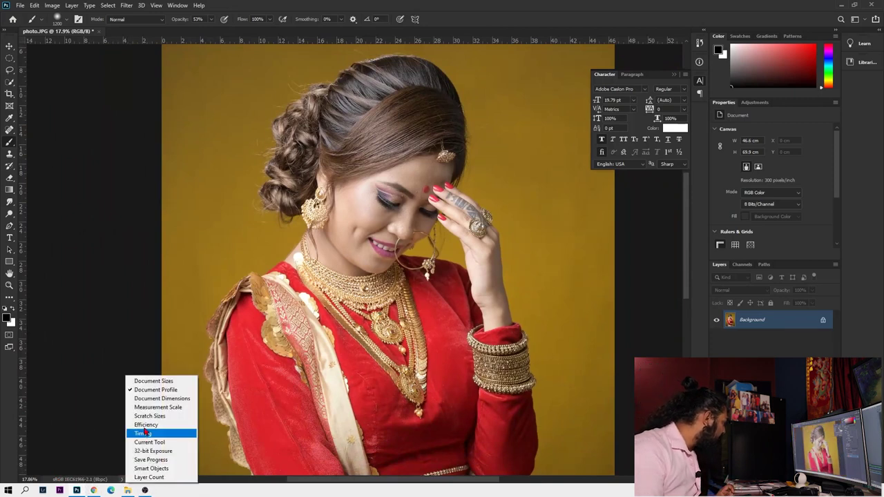
click(152, 390)
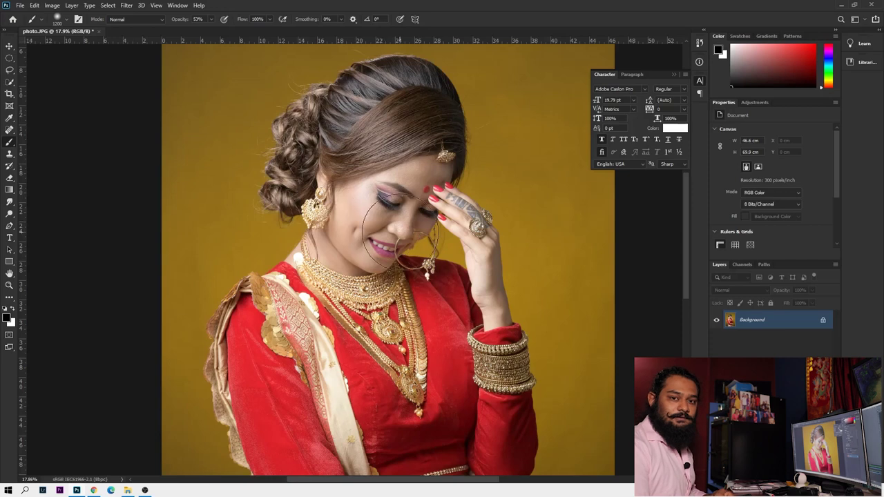
- In Assign Profile, switch the portrait's profile from sRGB IEC61966-2.1 to Adobe RGB (1998)
click(33, 6)
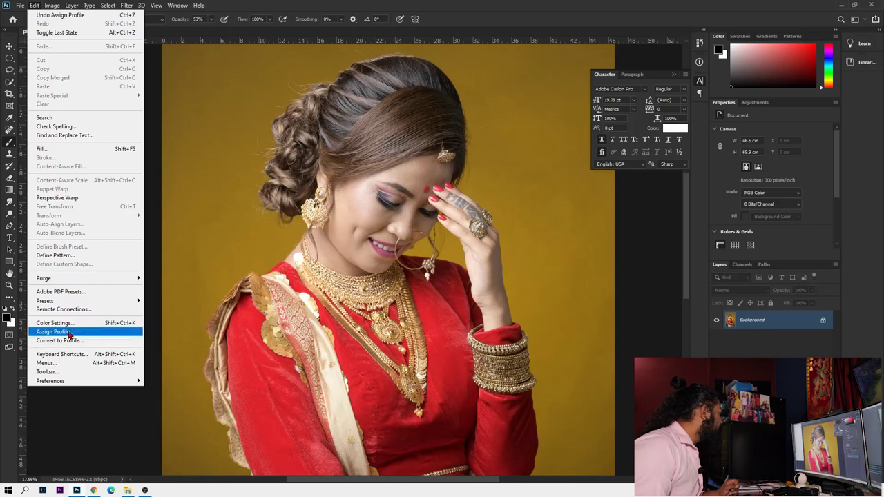
click(69, 334)
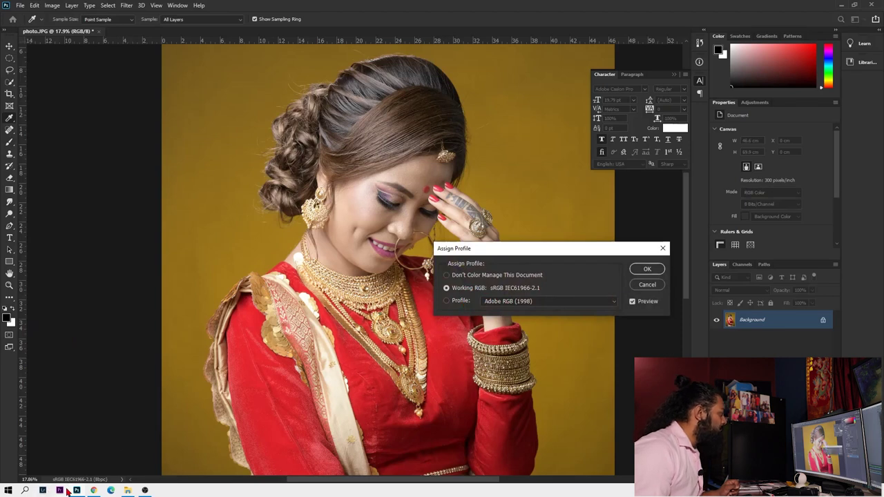
click(514, 304)
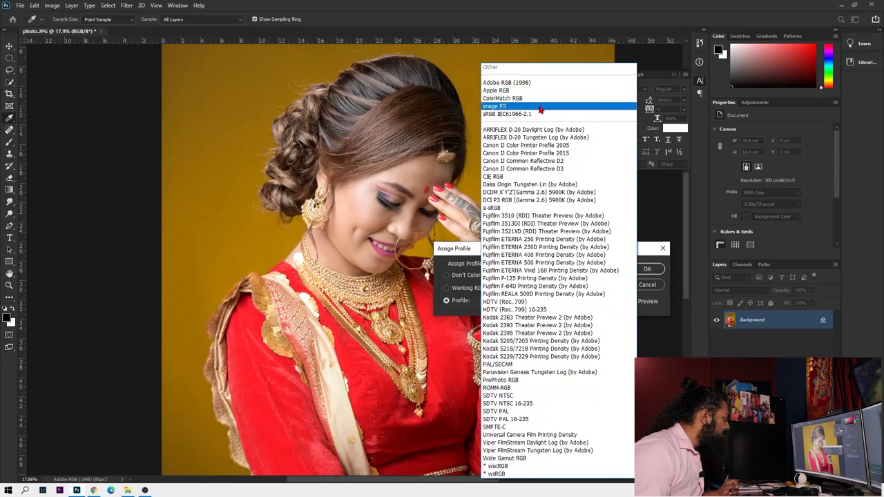
click(542, 114)
click(508, 302)
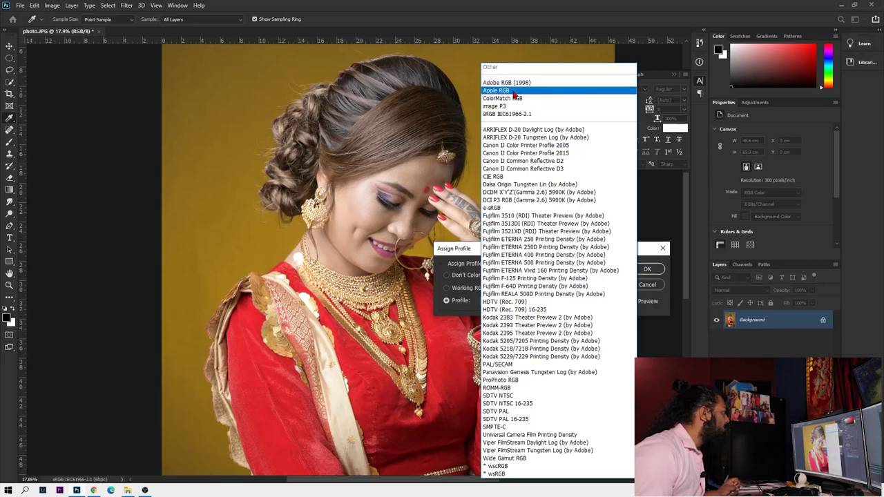
click(514, 84)
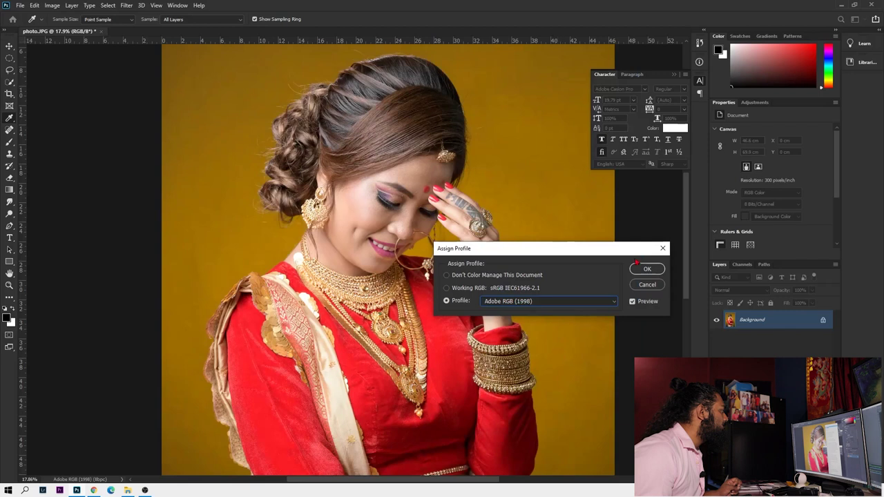
click(462, 288)
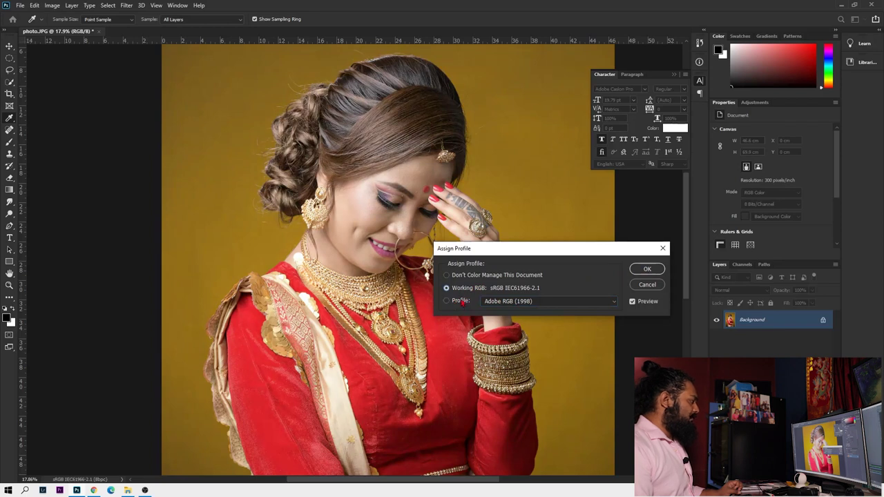
- Apply Adobe RGB (1998), then open the original photo.JPG in Picasa beside Photoshop to compare colours
click(647, 270)
key(b)
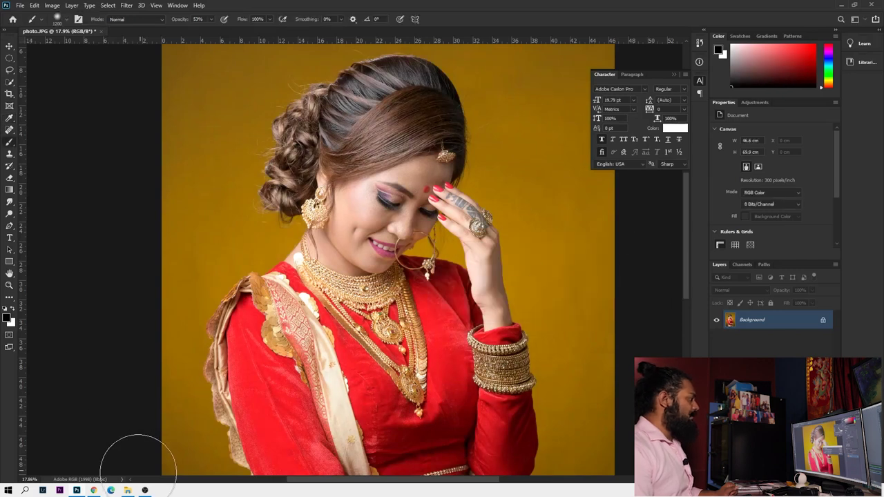
click(128, 491)
double_click(117, 127)
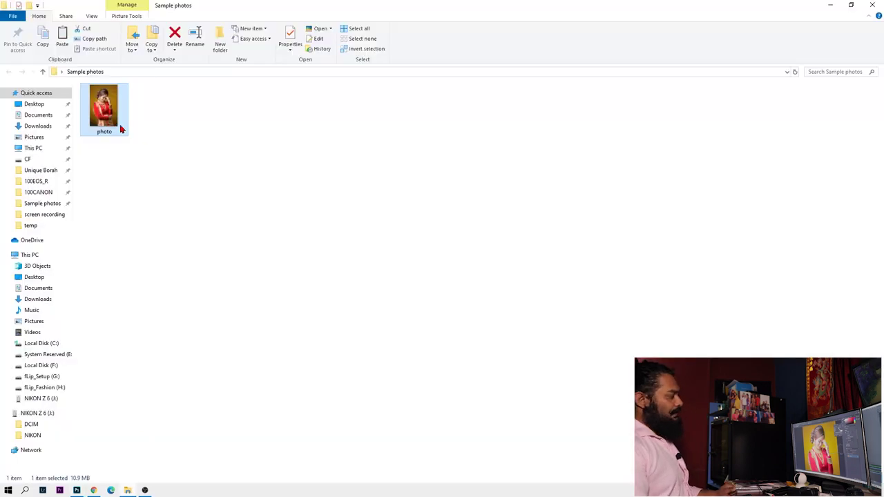
click(78, 490)
click(162, 491)
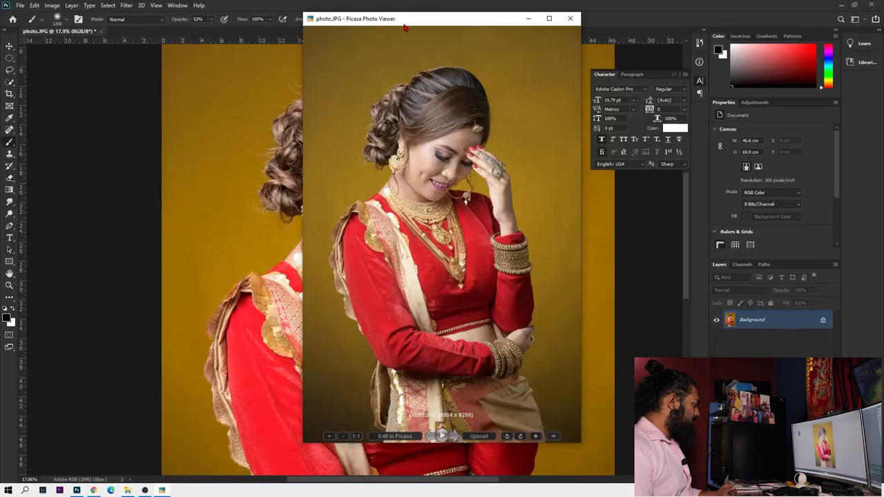
drag(414, 20, 650, 47)
scroll(663, 256, up, 2)
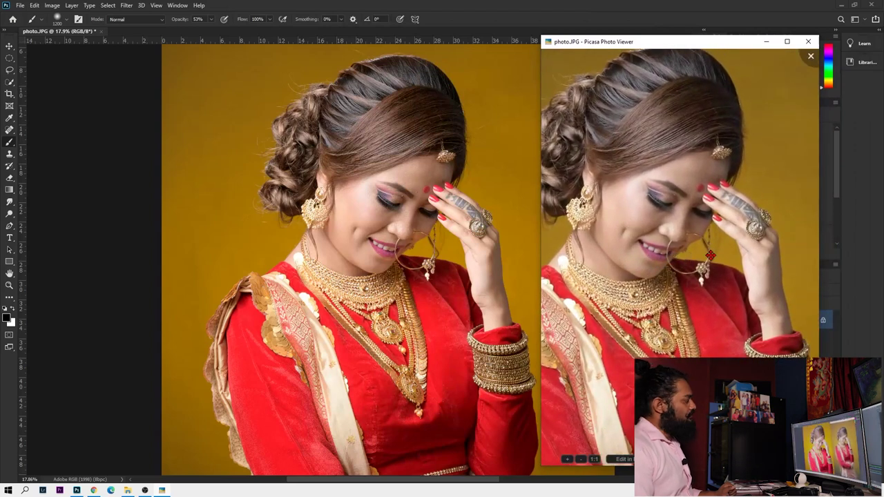
click(604, 4)
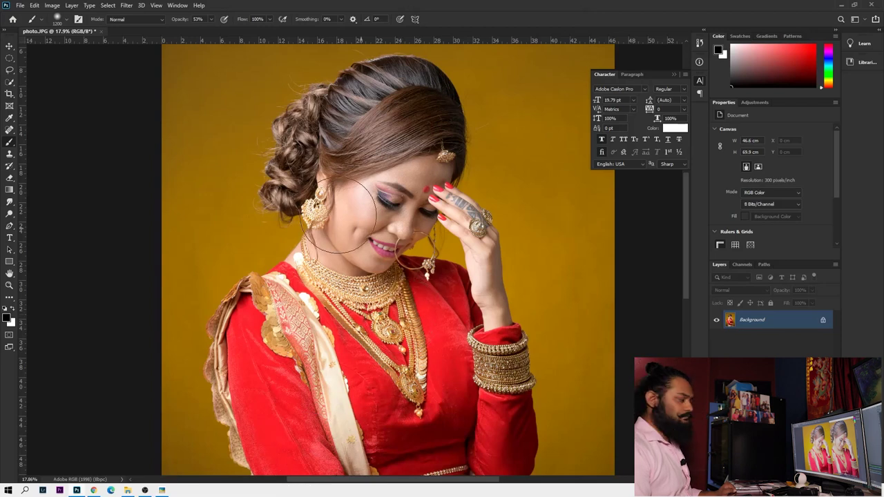
click(34, 5)
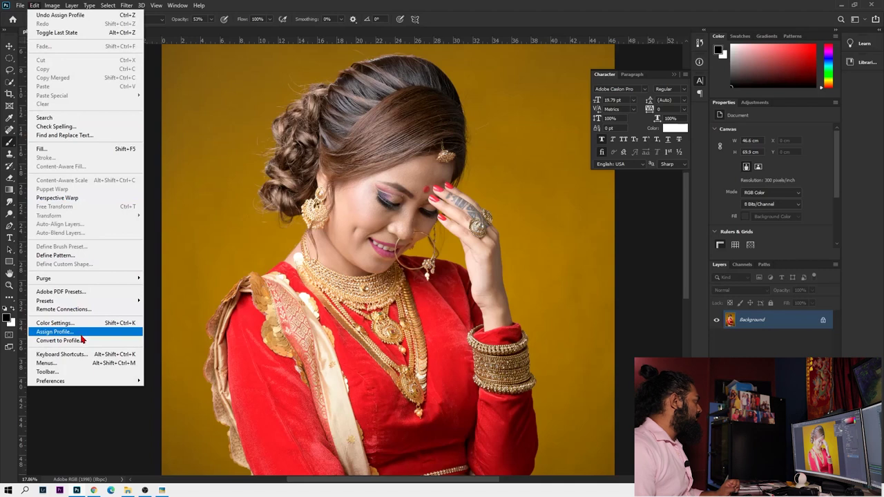
- Preview Canon IJ Color Printer Profile 2015, then keep Adobe RGB (1998) as the assigned profile
click(81, 333)
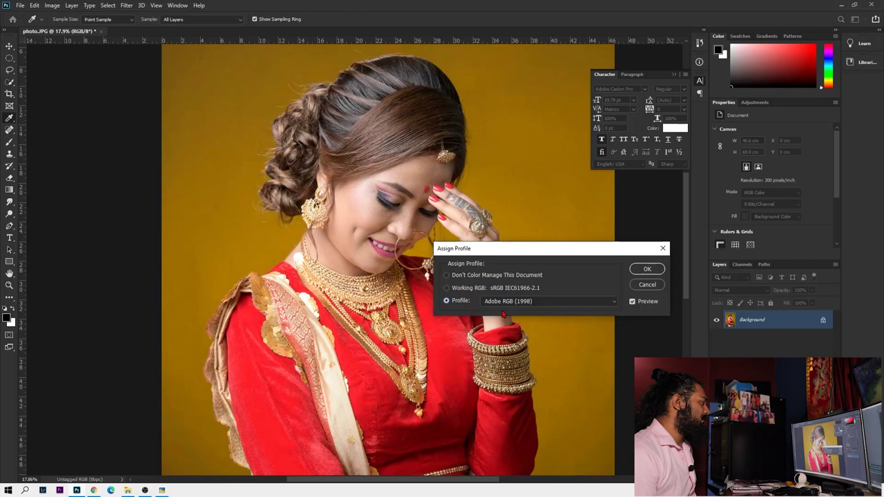
click(504, 301)
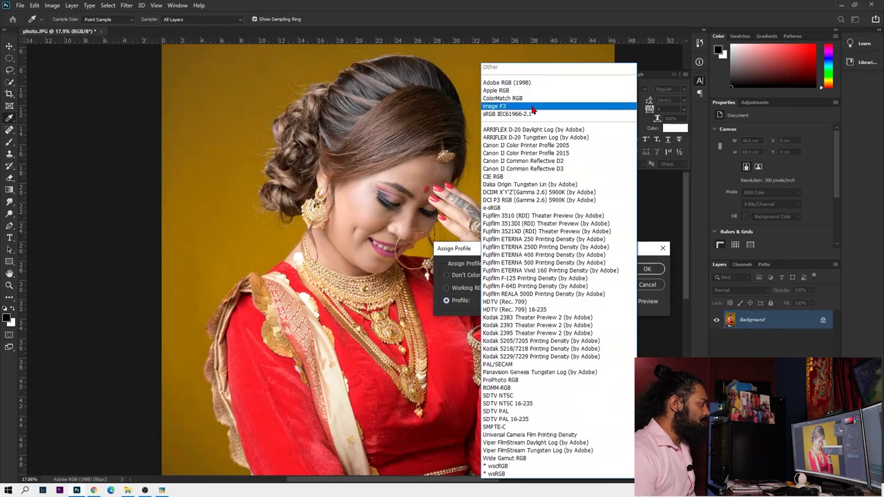
click(544, 153)
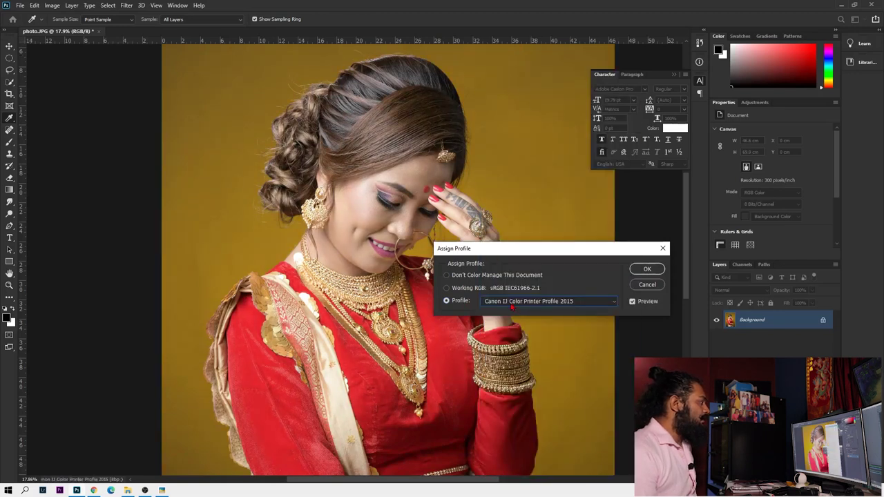
click(514, 308)
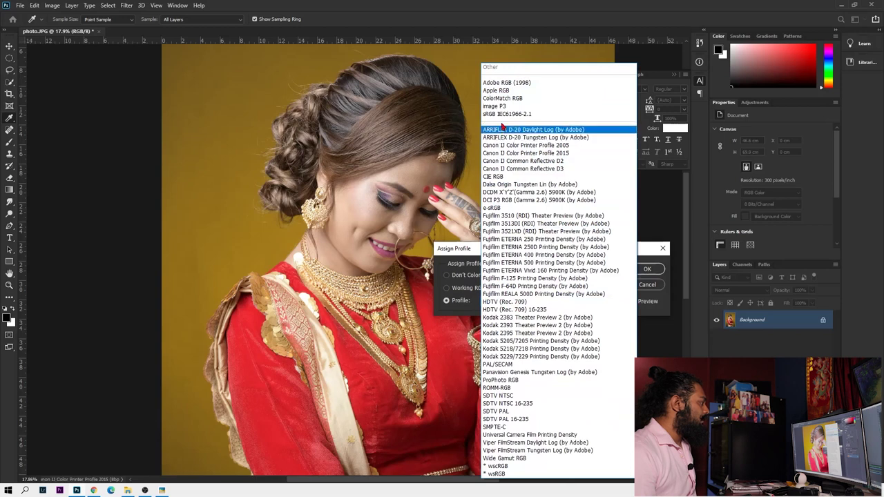
click(503, 82)
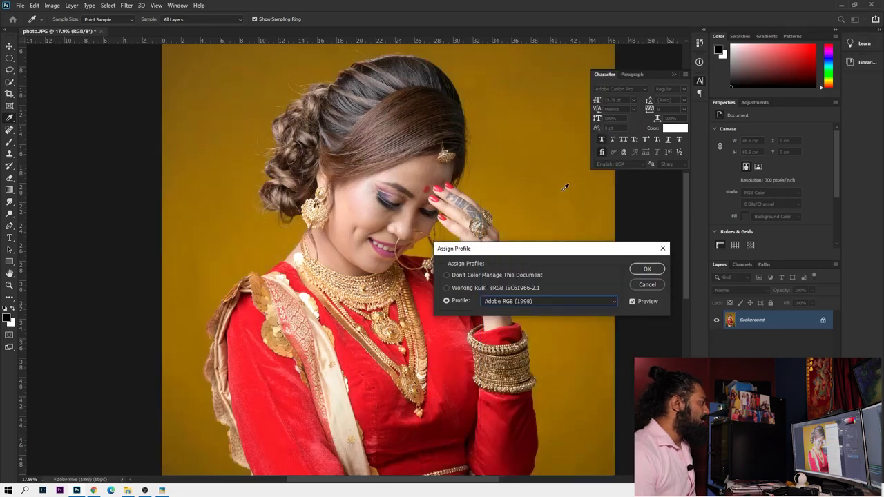
click(641, 270)
key(b)
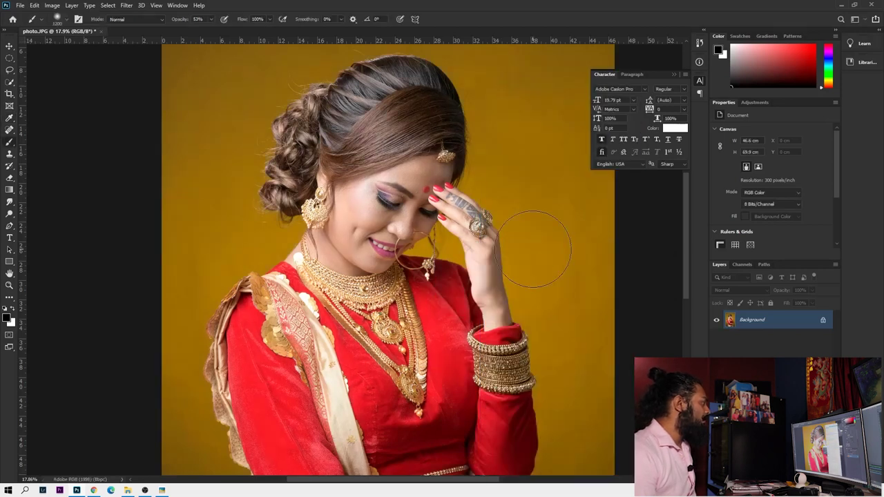
- Apply a Curves adjustment lowering the curve's midpoint to darken the midtones
key(ctrl+m)
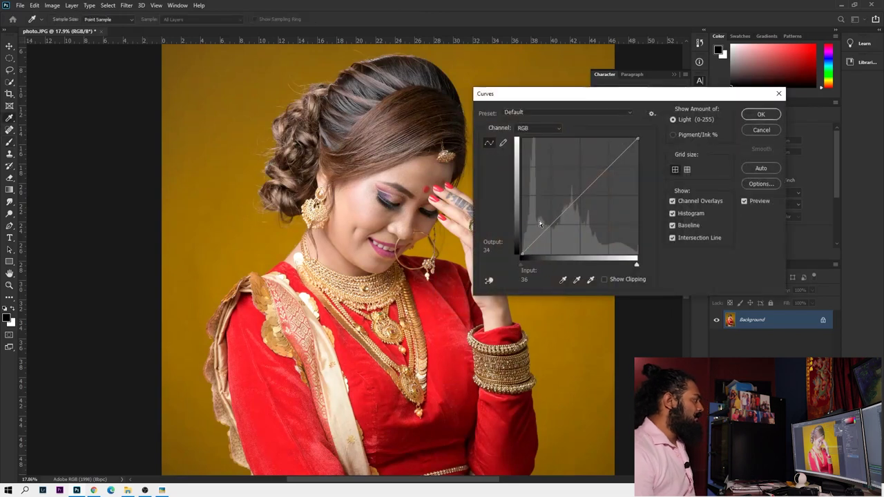
drag(582, 195, 584, 205)
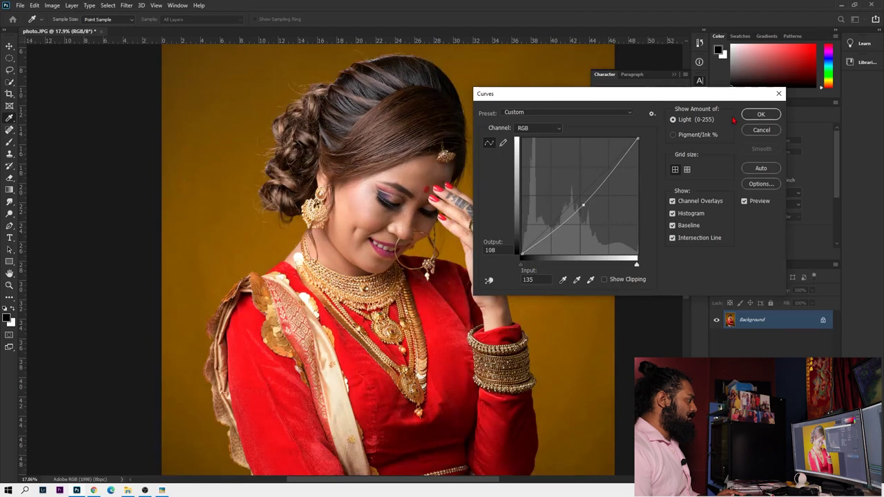
click(753, 115)
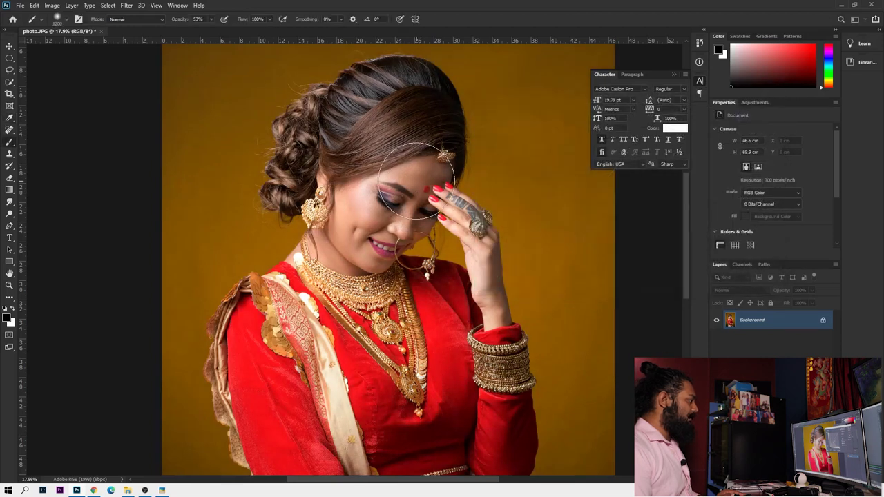
click(20, 5)
- Save the darkened portrait as the JPEG 'edit 1' with default quality options
click(51, 118)
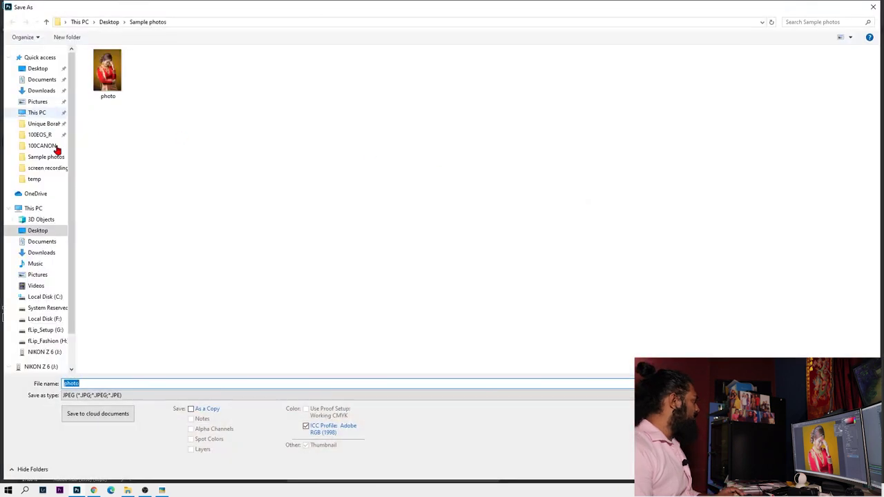
text(edit)
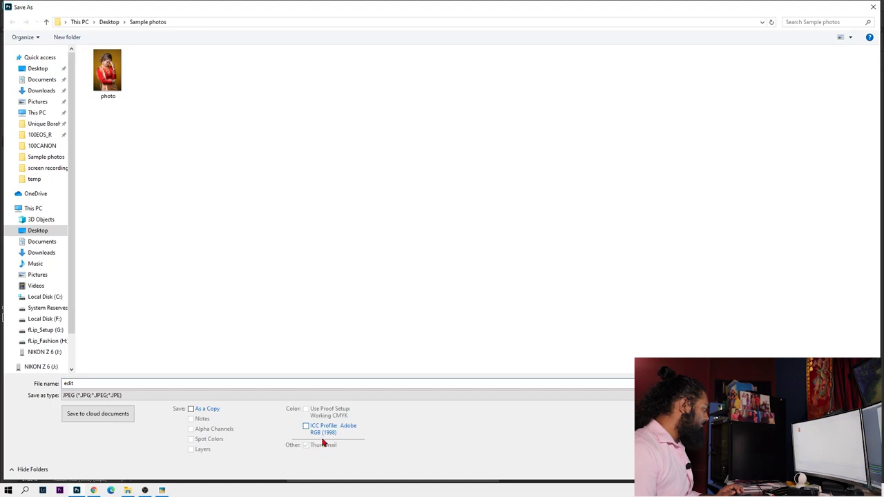
click(500, 383)
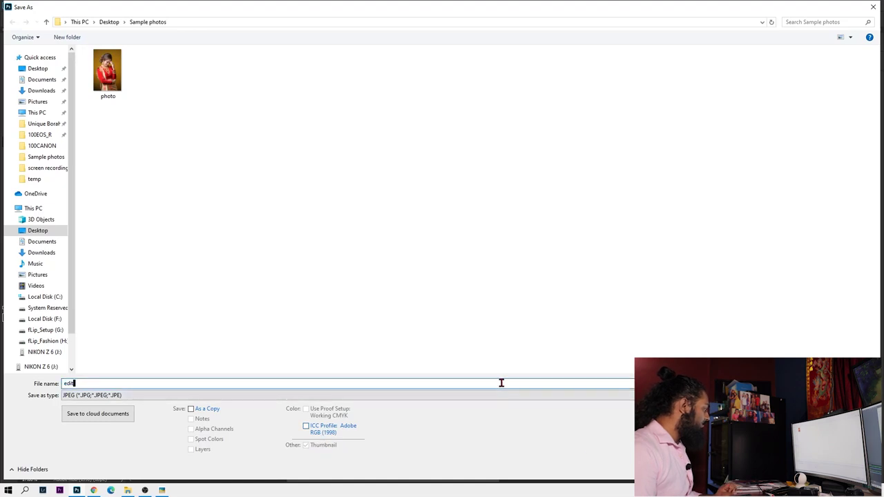
key(Return)
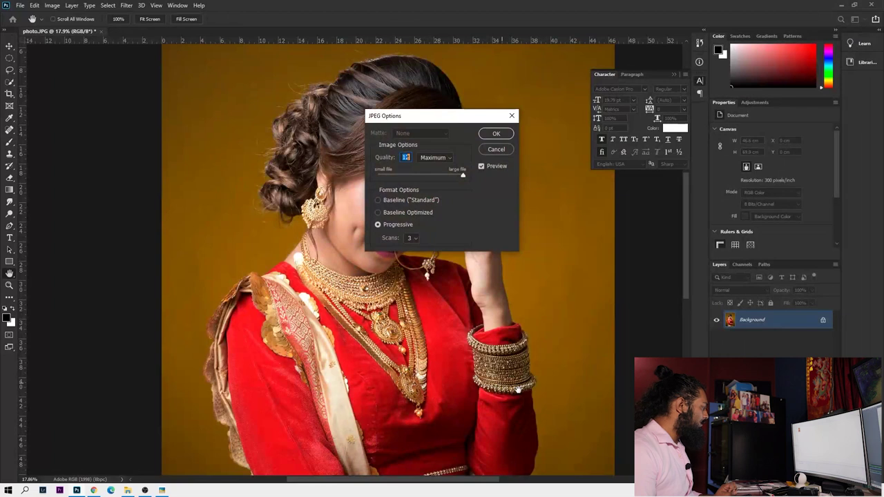
key(Return)
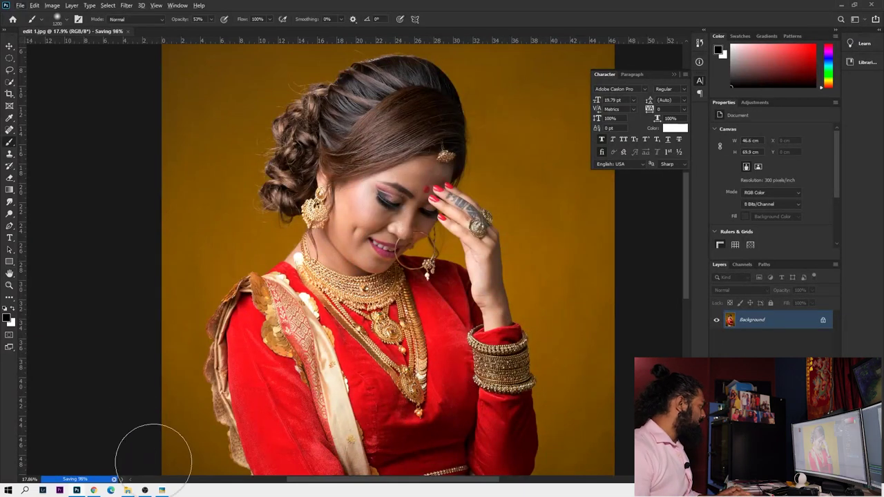
- View the saved edit 1.jpg from the Sample photos folder, then close the preview
click(127, 490)
right_click(128, 176)
click(147, 210)
double_click(104, 107)
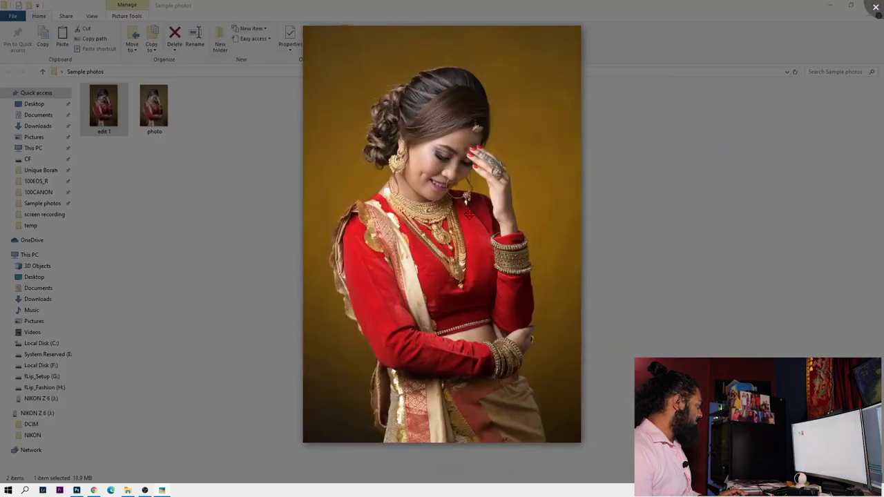
scroll(448, 156, up, 3)
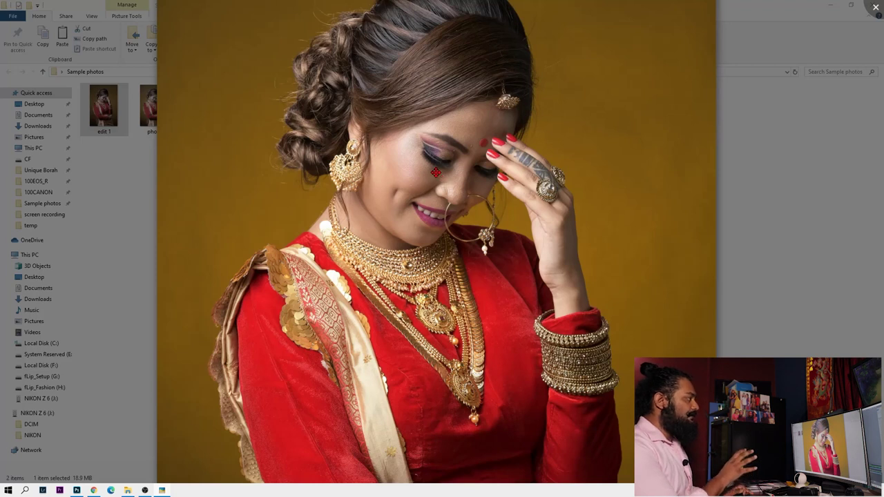
key(Escape)
- Back in Photoshop, bring up Save As for another JPEG copy
key(alt+Tab)
click(20, 5)
click(41, 118)
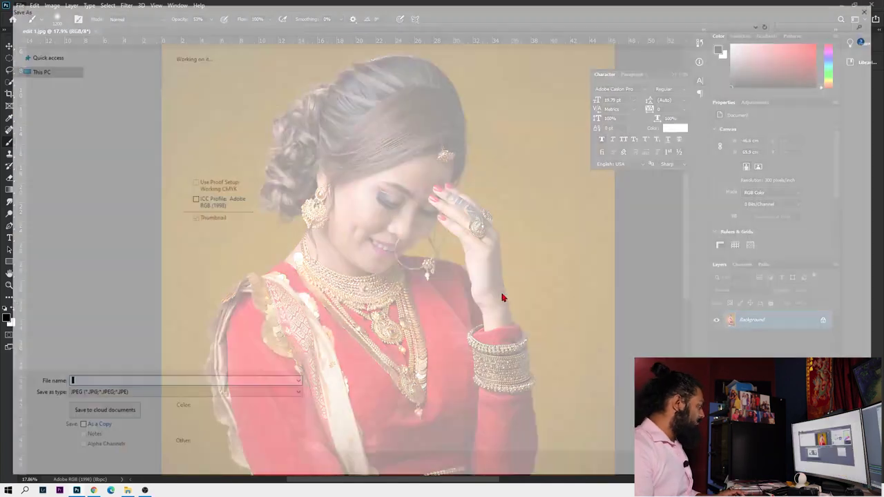
- Save the portrait as JPEG 'edit 2' with the Adobe RGB profile embedded, accepting the JPEG options
click(307, 427)
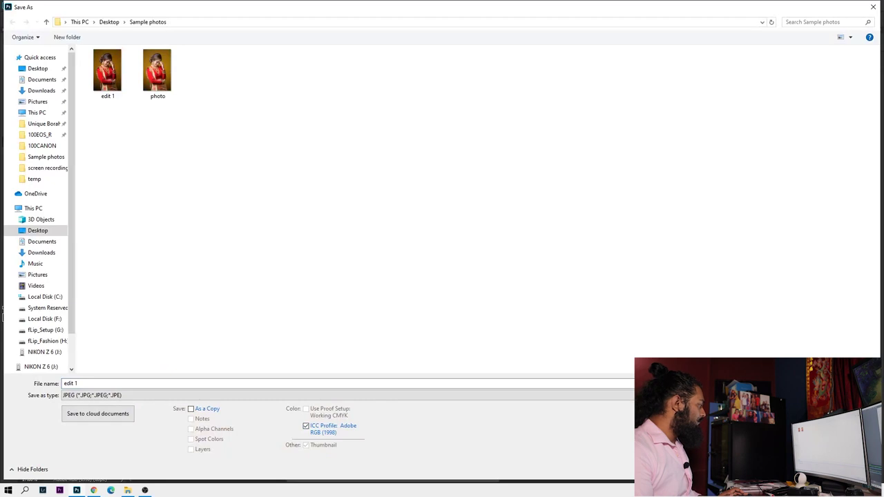
double_click(211, 383)
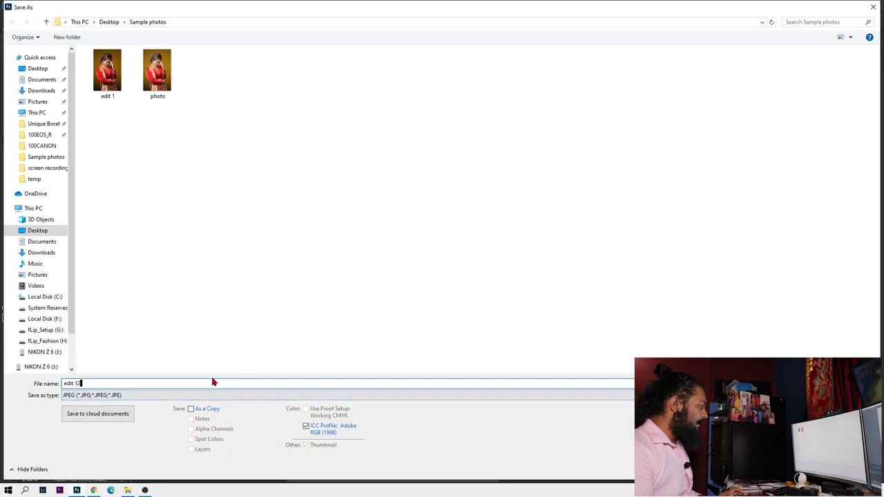
key(Return)
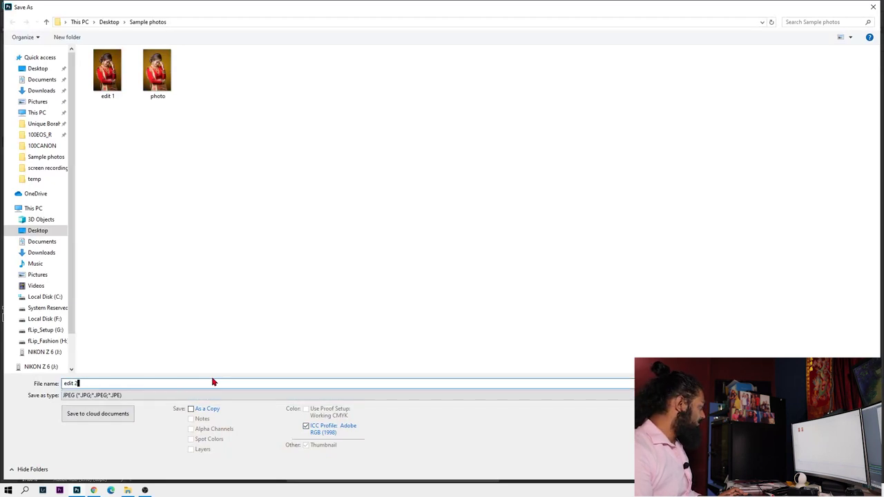
key(Return)
- Refresh the Sample photos folder so edit 2 appears, and preview it
key(alt+Tab)
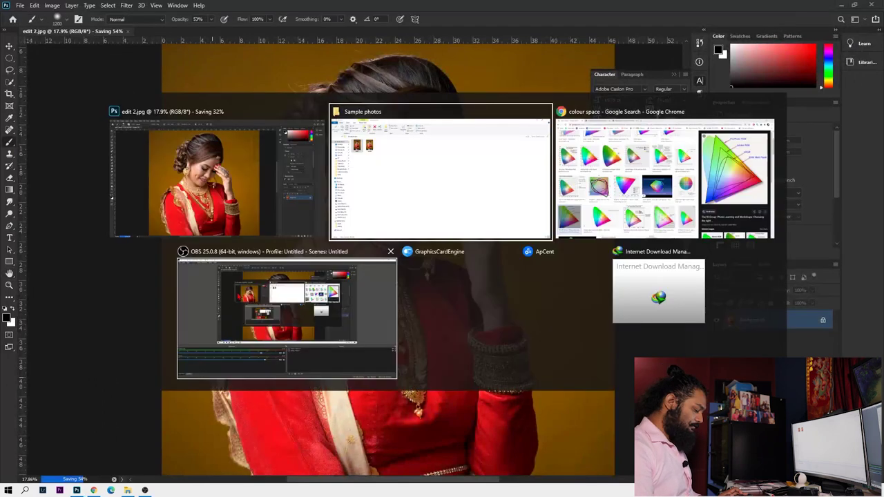
right_click(226, 193)
click(245, 229)
click(169, 125)
click(288, 142)
- Preview edit 1 and then edit 2 in the photo viewer to compare the saved copies
right_click(134, 170)
click(155, 200)
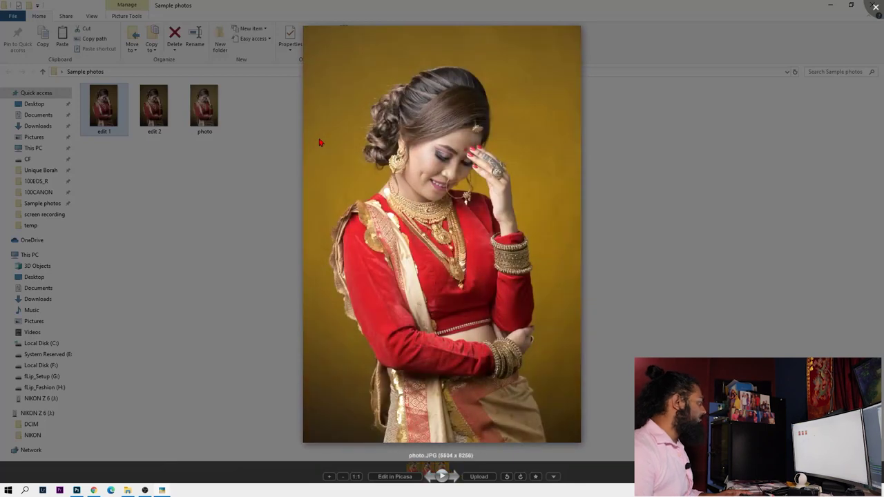
click(293, 143)
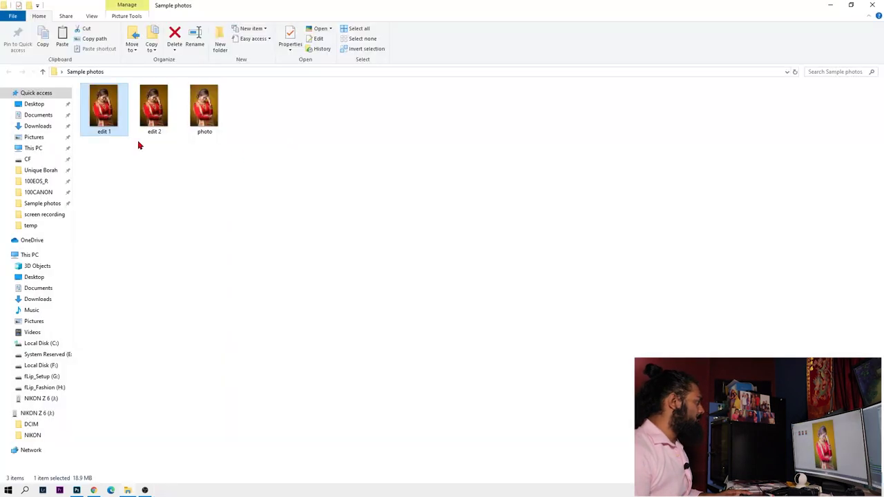
right_click(147, 147)
click(167, 184)
double_click(152, 131)
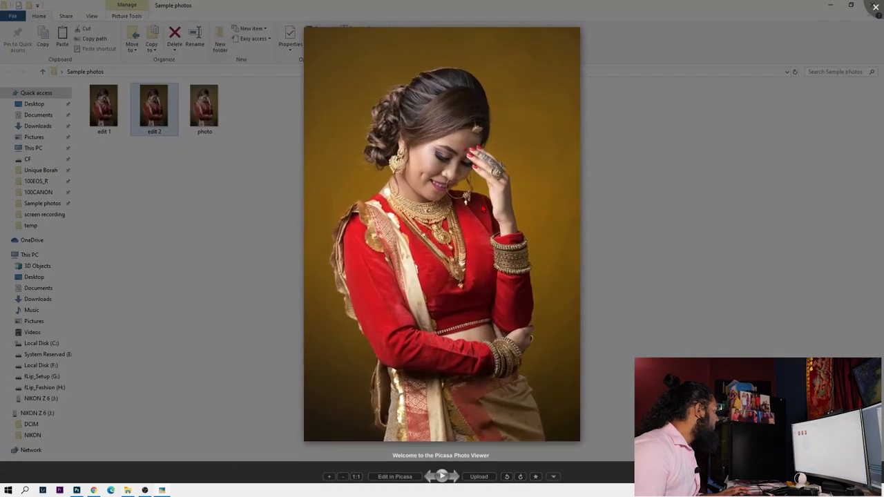
click(474, 209)
click(350, 225)
- Export the portrait as a full-size 100%-quality JPG, renaming the file to edit 36
click(76, 491)
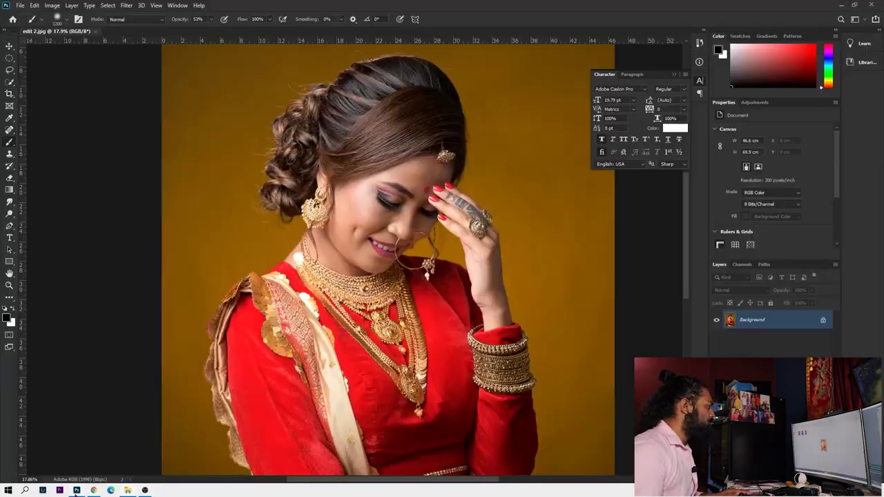
click(20, 5)
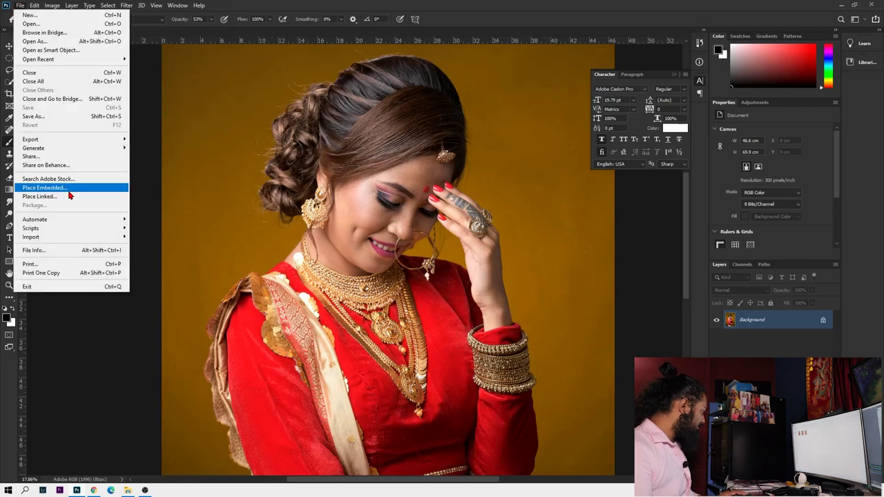
mouse_move(30, 138)
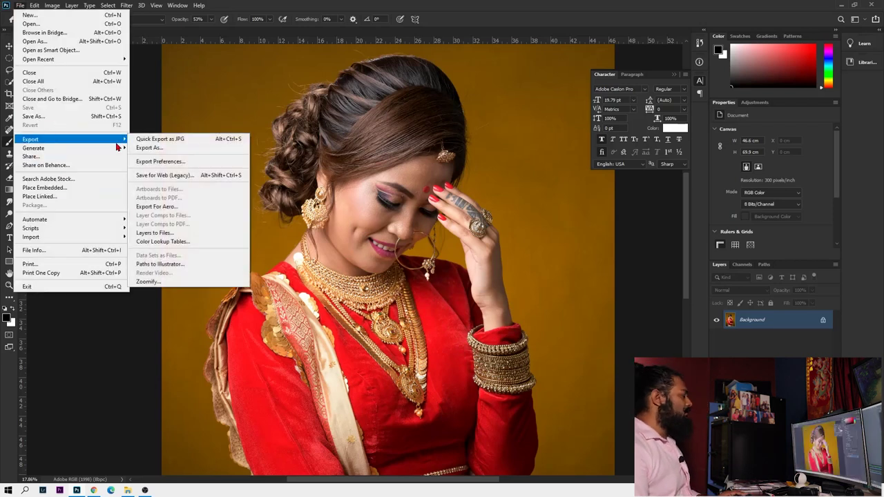
click(138, 148)
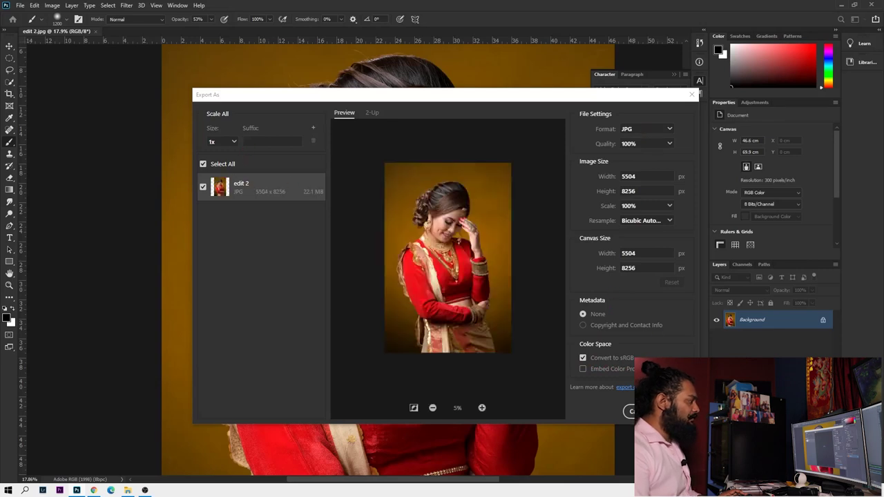
click(667, 411)
click(99, 437)
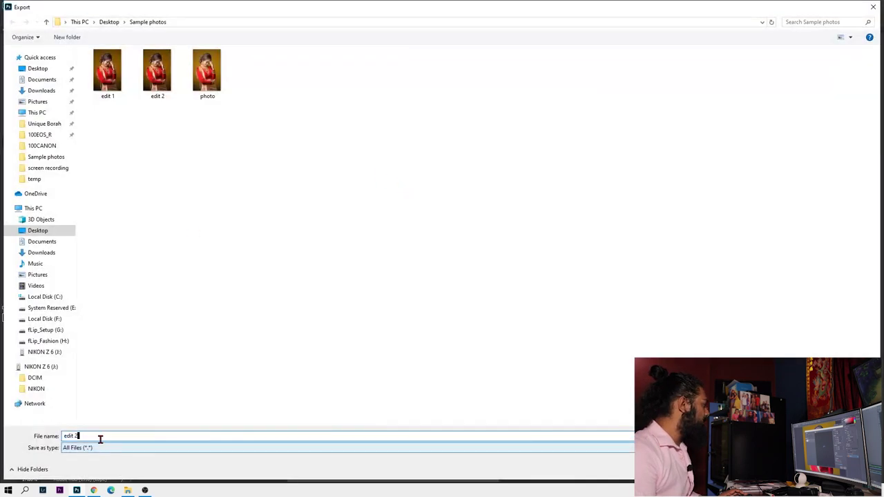
key(BackSpace)
text(3)
key(Return)
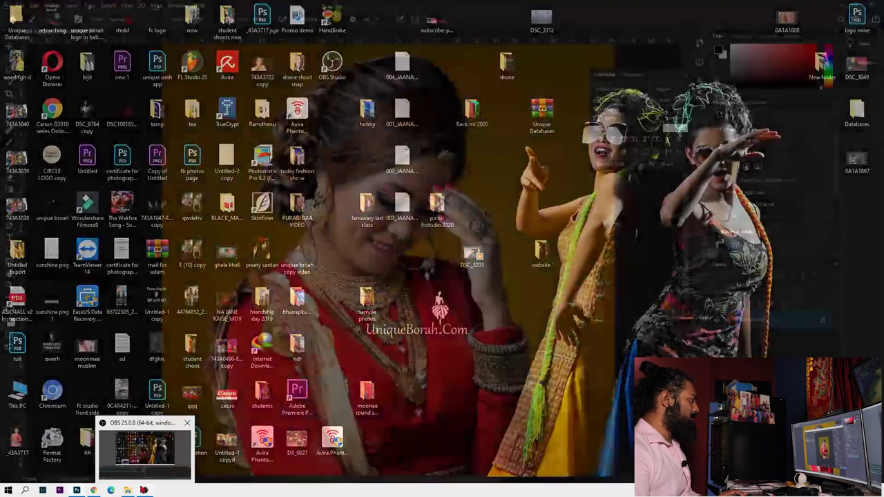
- Refresh Sample photos and open edit 36 in Picasa Photo Viewer, zooming in to inspect it
click(128, 490)
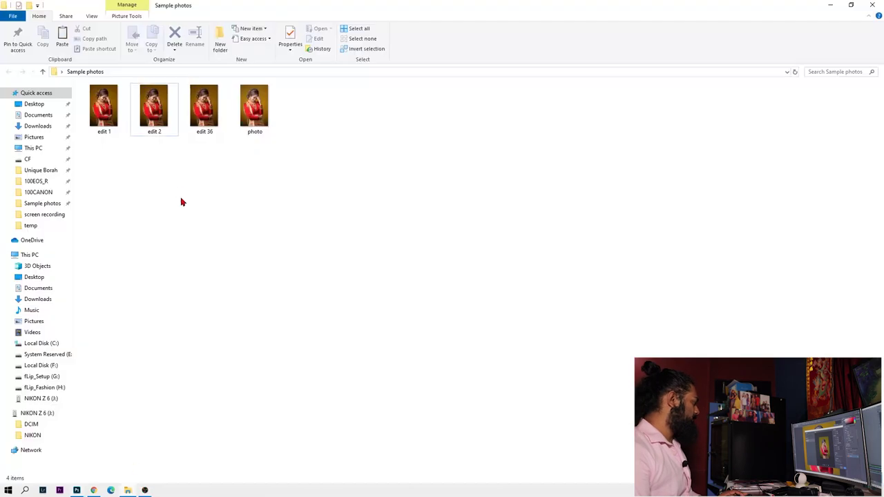
right_click(190, 220)
click(207, 256)
double_click(215, 132)
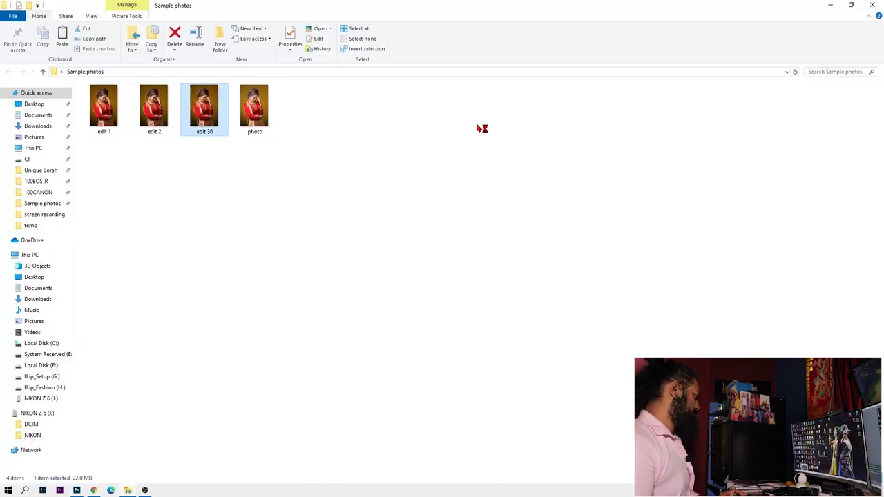
scroll(479, 128, up, 2)
scroll(518, 172, up, 3)
scroll(524, 313, up, 2)
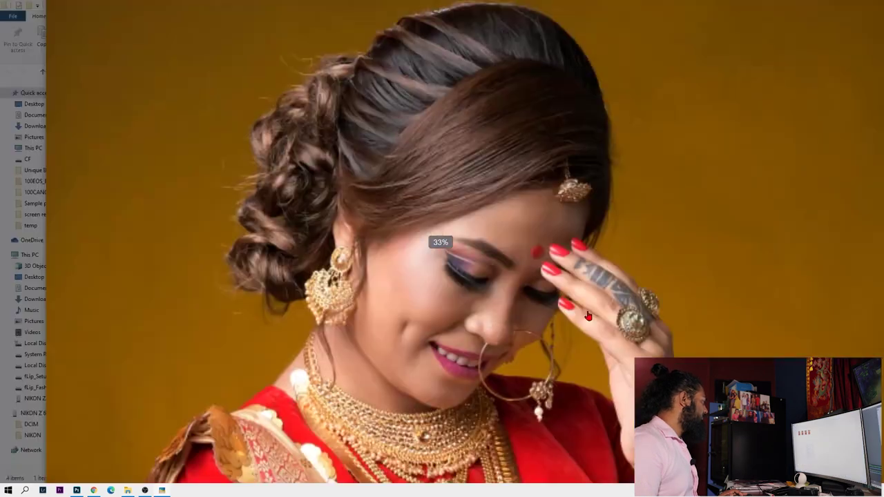
key(Escape)
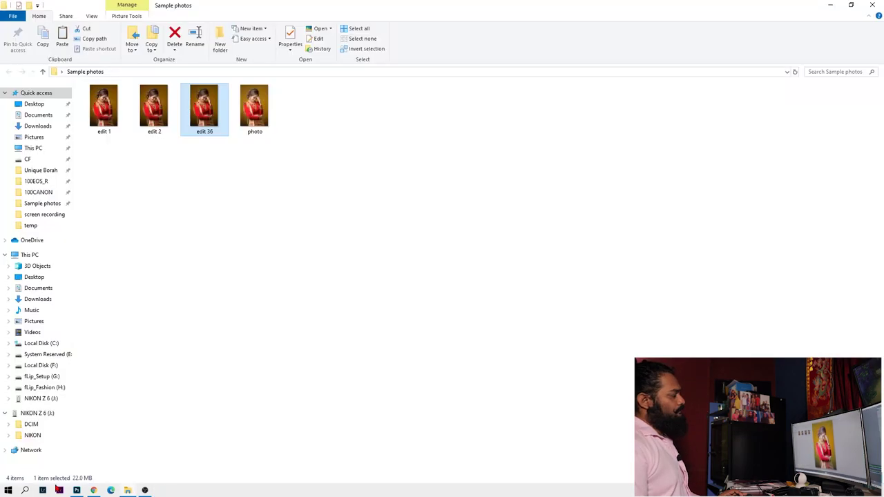
click(76, 491)
click(128, 490)
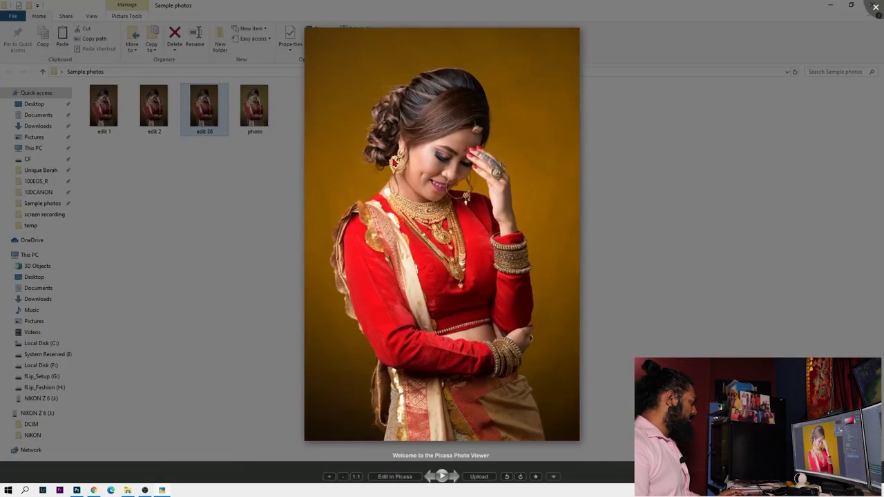
- Place the edit 36 viewer beside Photoshop's image, zoom in to compare, then close it
key(alt+Tab)
key(alt+Tab)
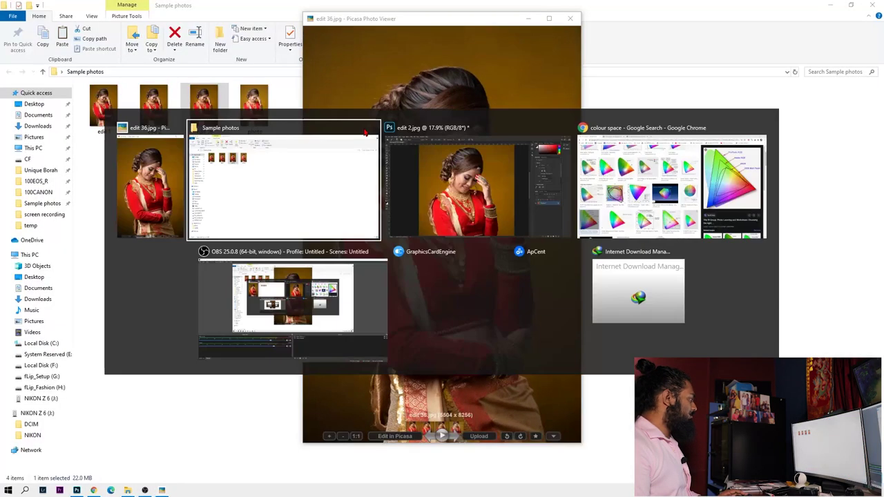
click(161, 491)
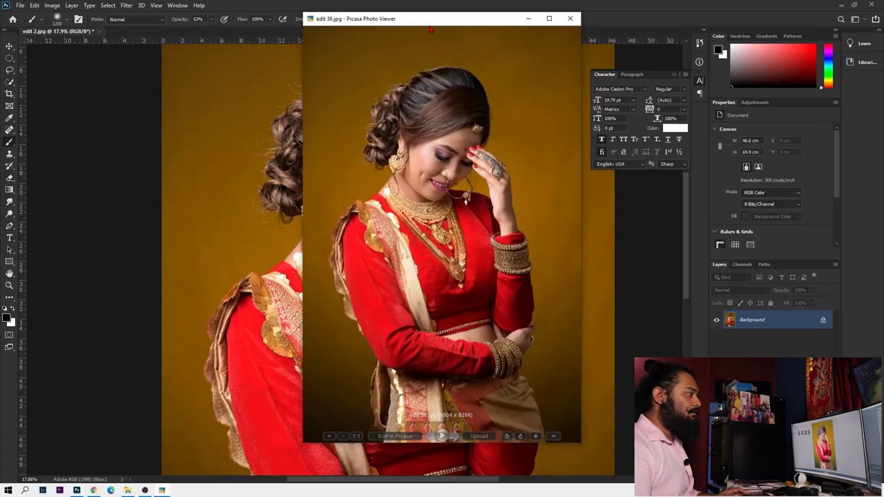
drag(426, 15, 691, 46)
scroll(669, 147, up, 3)
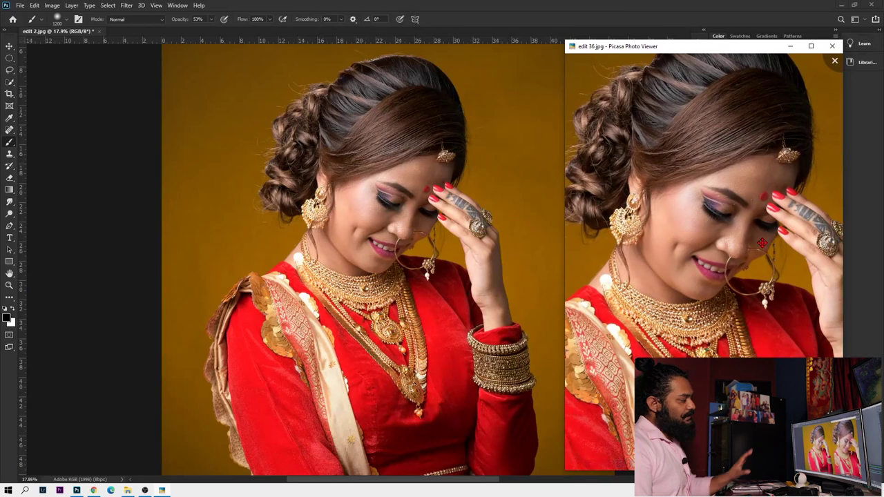
key(Escape)
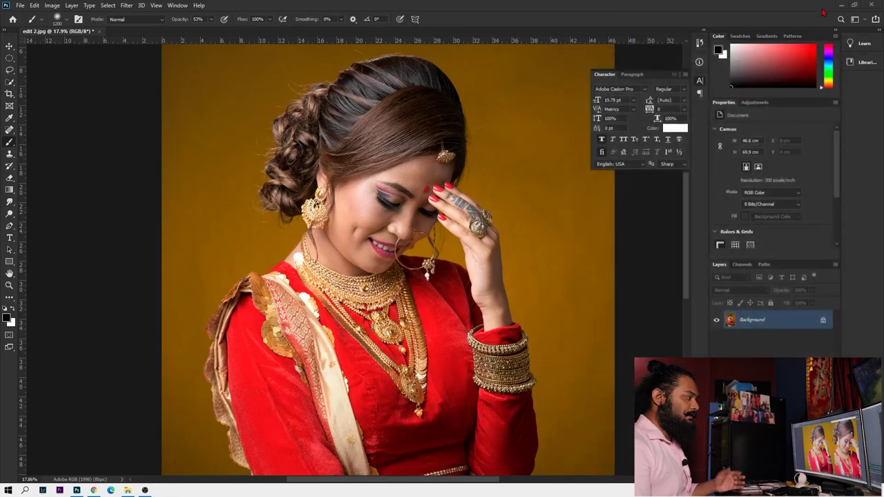
- Refresh Sample photos and open the original photo.JPG in Picasa Photo Viewer
key(alt+Tab)
key(Tab)
right_click(308, 148)
click(274, 141)
double_click(267, 126)
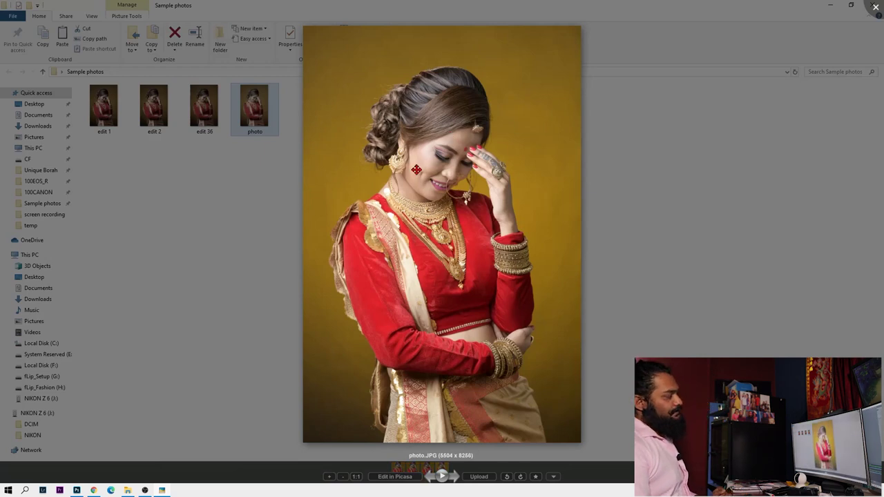
- Window and close the viewer, reopen photo.JPG full screen, then close it again
double_click(414, 5)
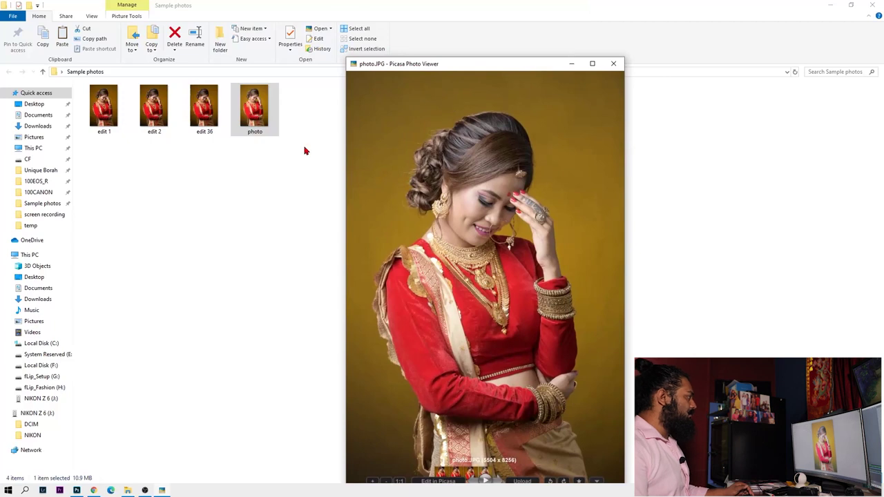
key(Escape)
key(Return)
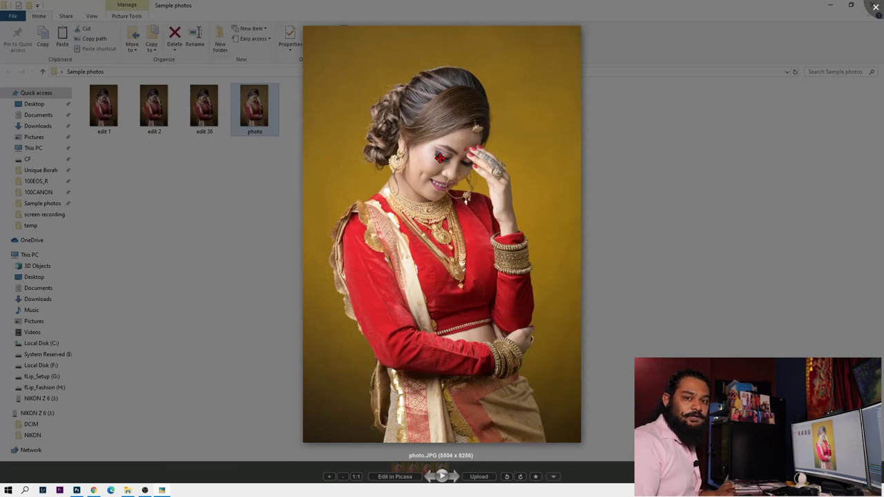
key(Escape)
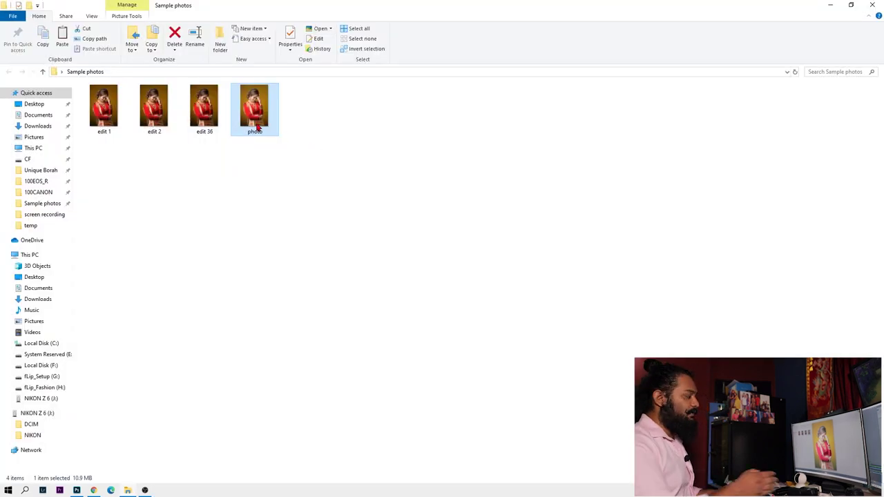
- Open photo.JPG in Windows Photos, zoom far in on the necklace, then close it
right_click(255, 125)
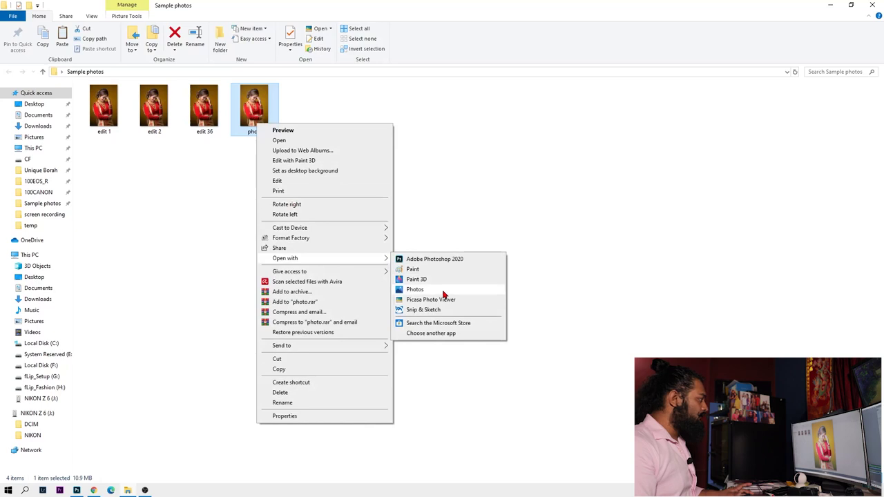
mouse_move(286, 258)
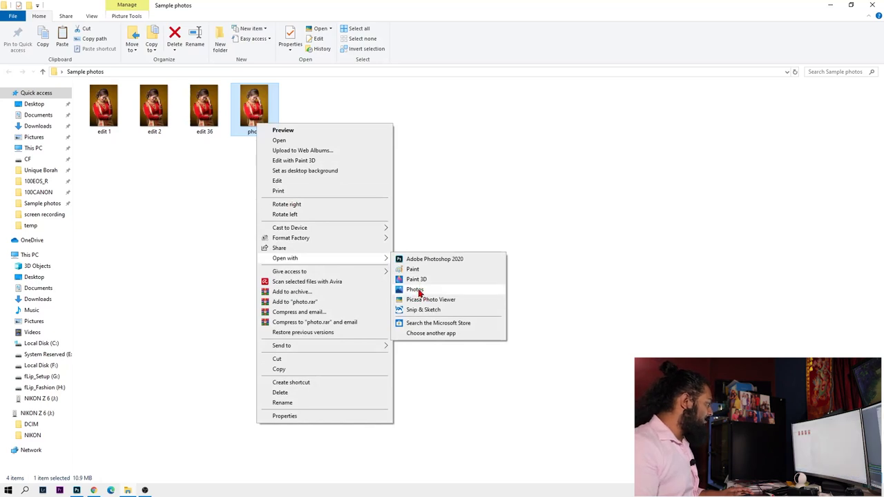
click(416, 290)
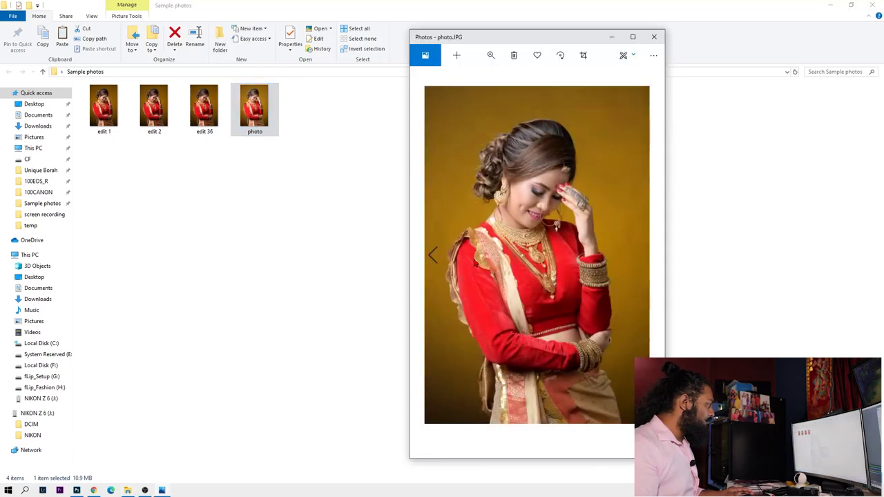
key(Left)
key(Right)
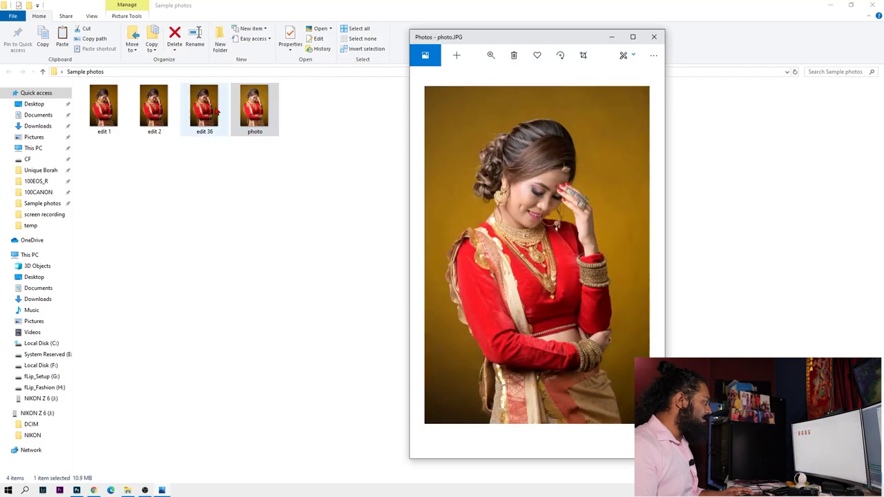
click(490, 56)
mouse_move(450, 80)
mouse_down()
mouse_move(462, 82)
mouse_move(448, 80)
mouse_up()
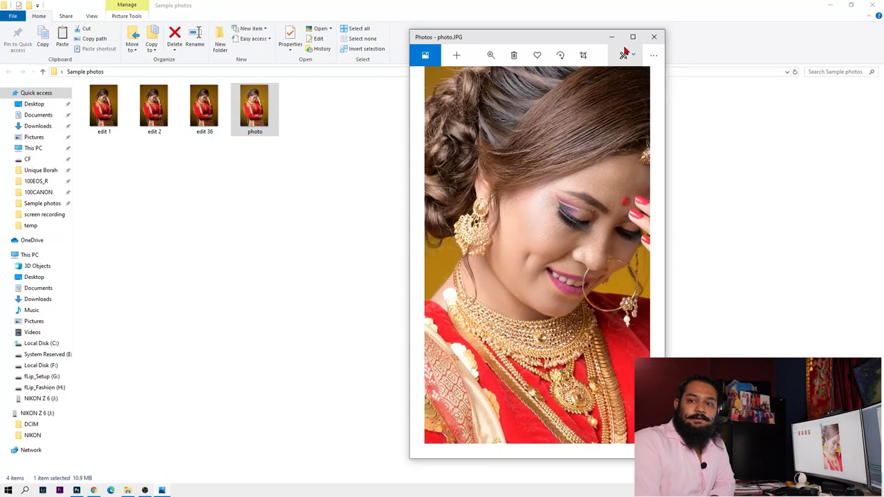
click(655, 36)
click(153, 288)
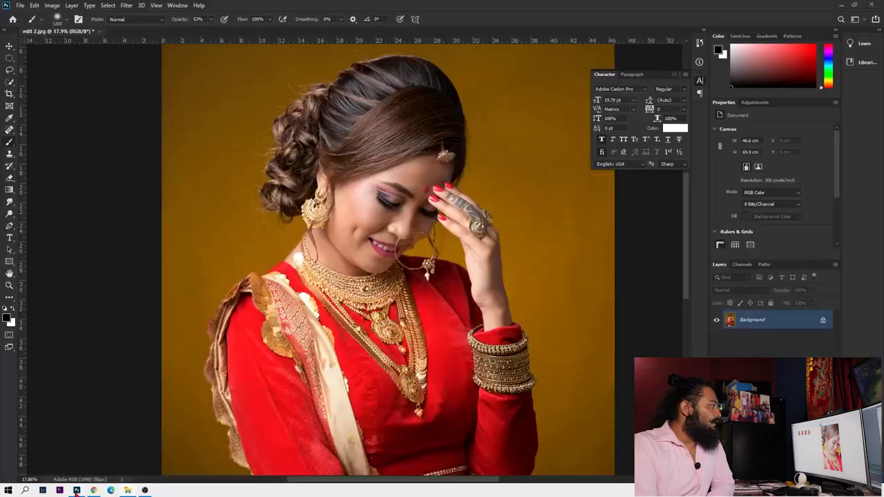
- Open Export As for edit 2 and add a 0.5x scaled size with the @0.5x suffix
click(60, 490)
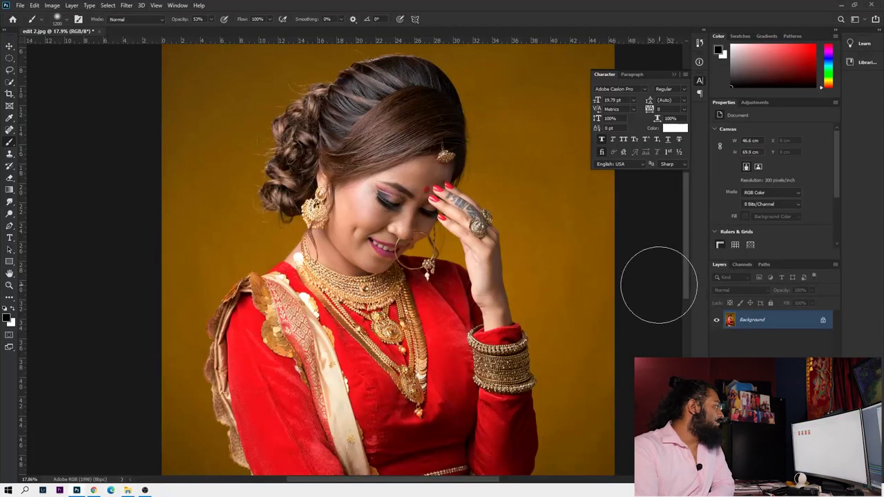
click(20, 6)
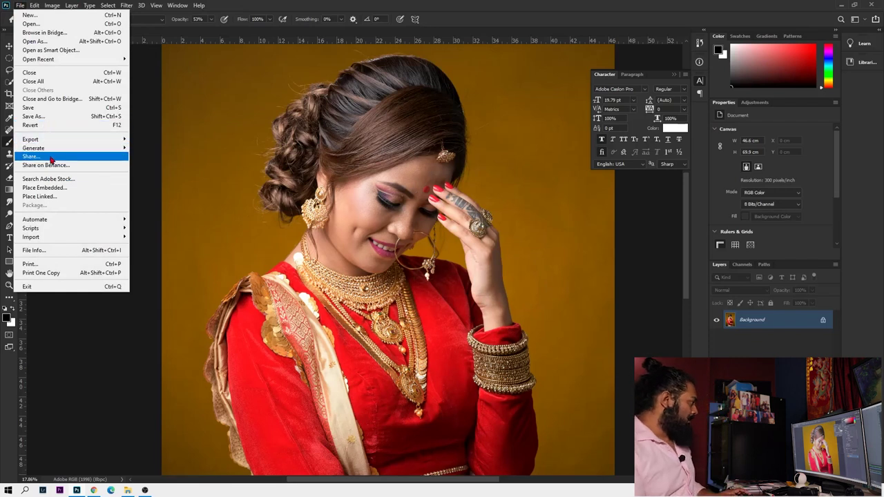
mouse_move(31, 139)
click(143, 149)
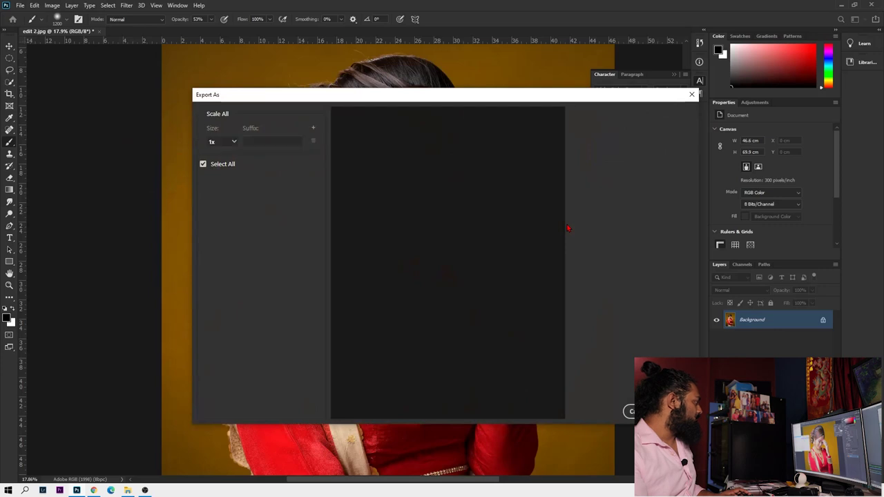
click(641, 131)
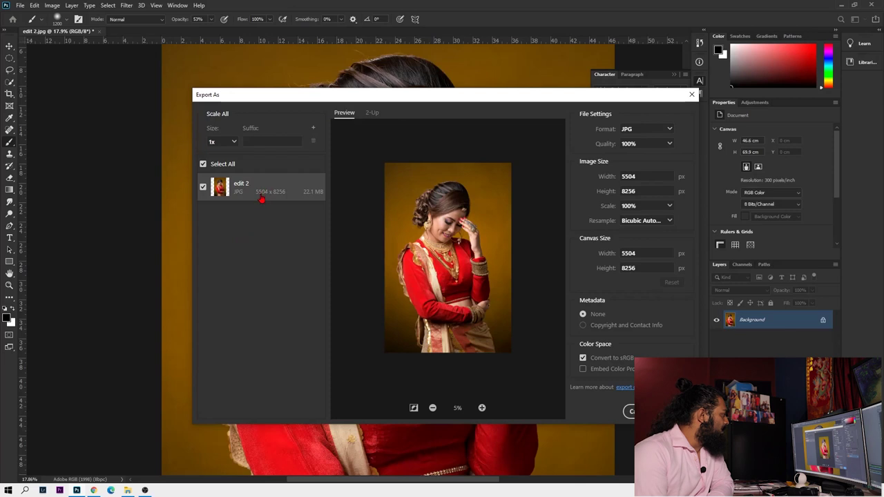
click(313, 130)
click(234, 158)
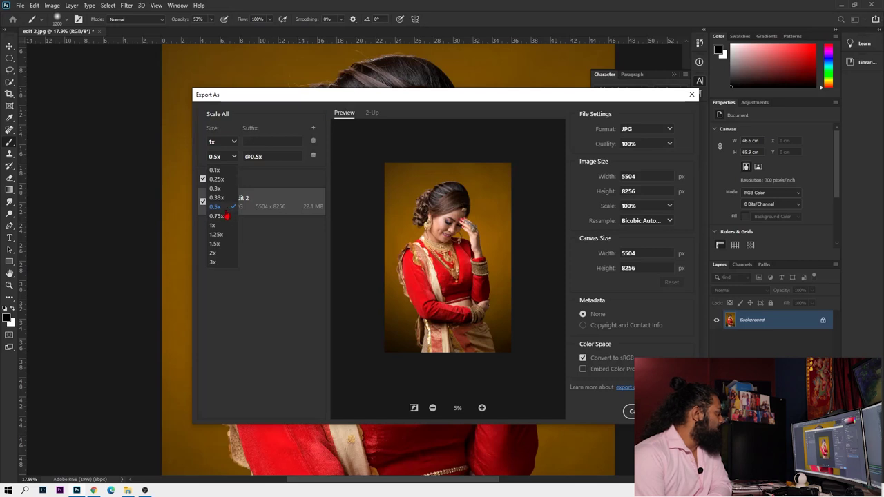
- Add a third export size at 0.1x, toggling Convert to sRGB off and back on
click(253, 171)
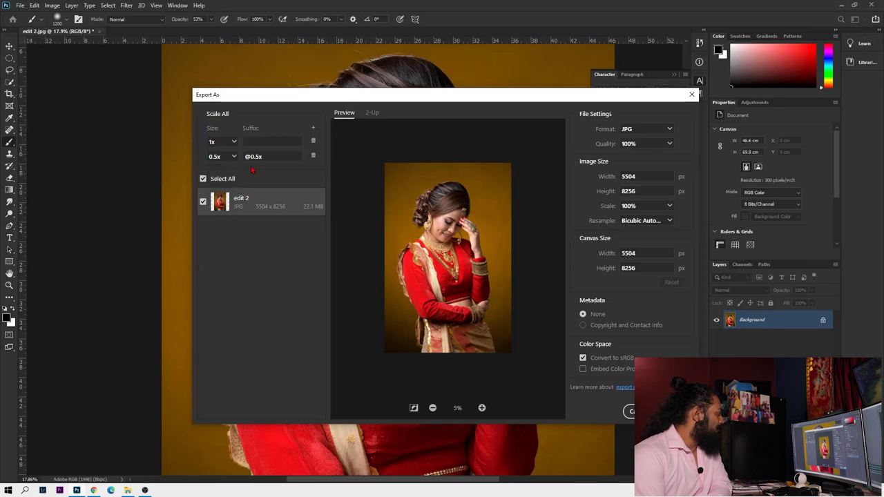
click(314, 132)
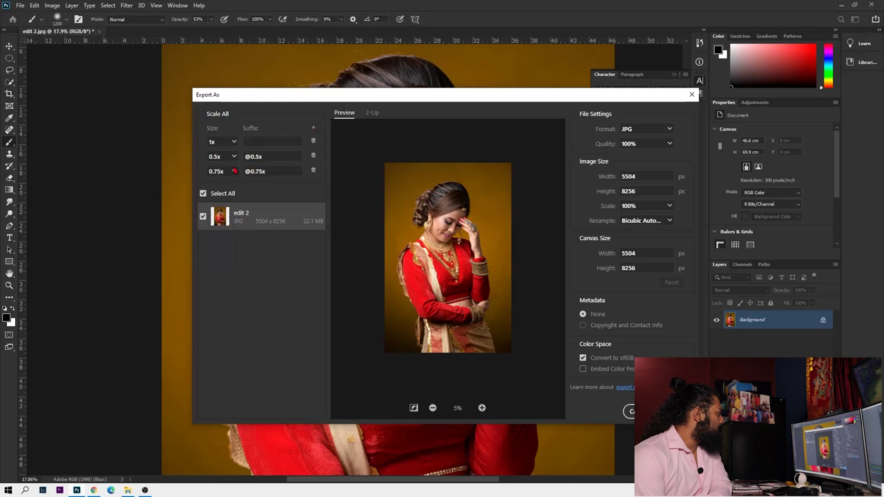
click(233, 173)
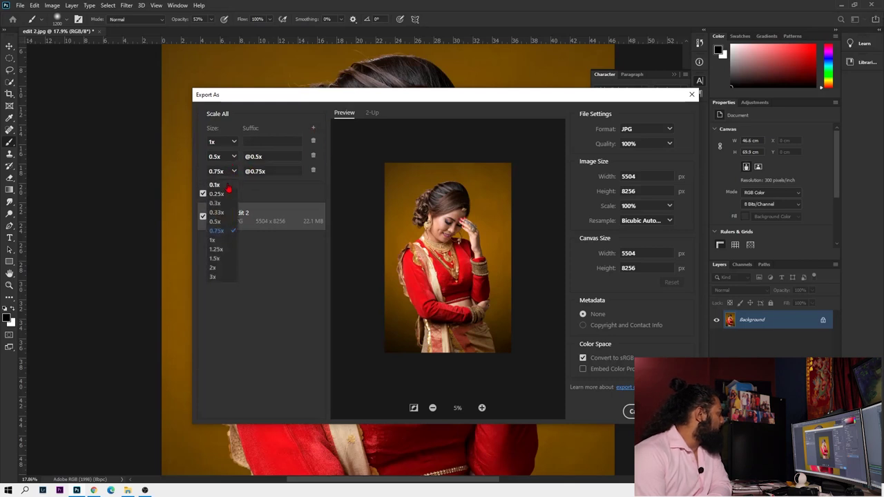
click(229, 186)
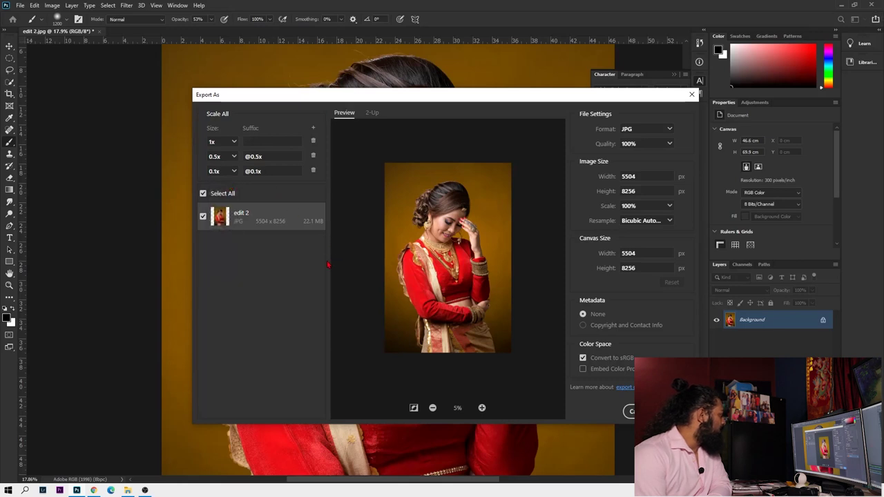
click(583, 358)
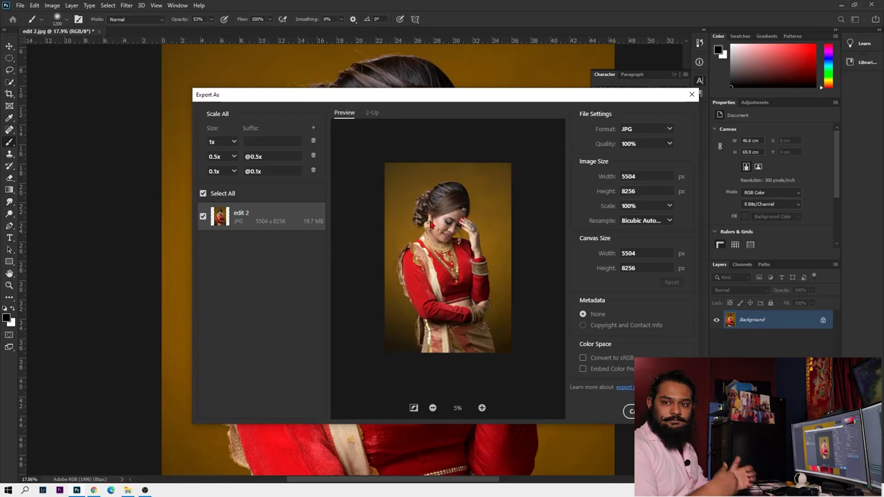
click(586, 363)
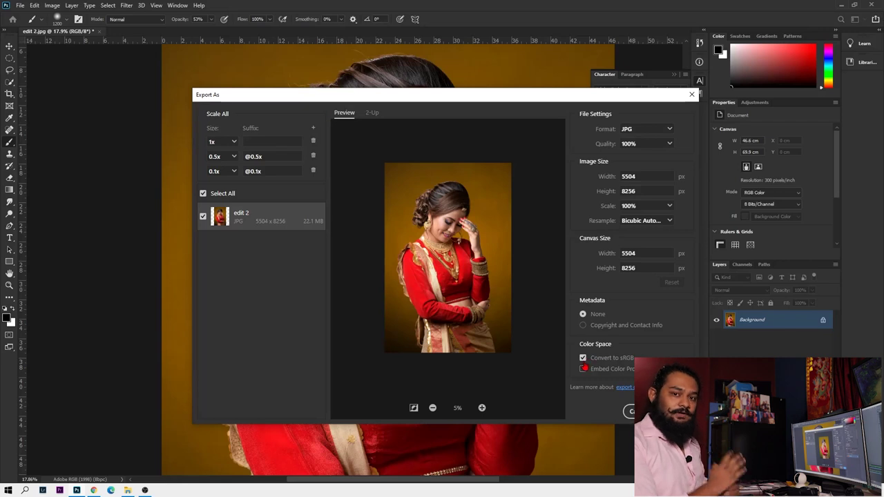
- Export all scaled JPG copies to the Sample photos folder, dismissing the 'path does not exist' error
click(633, 411)
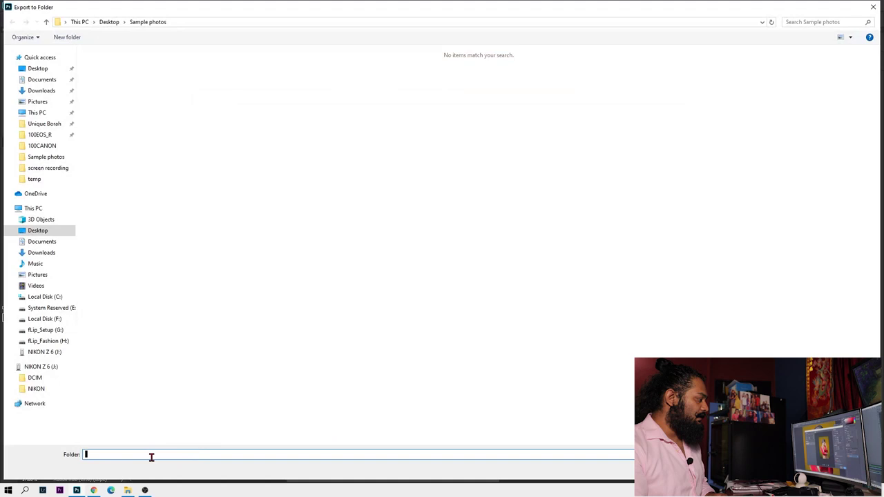
text(final)
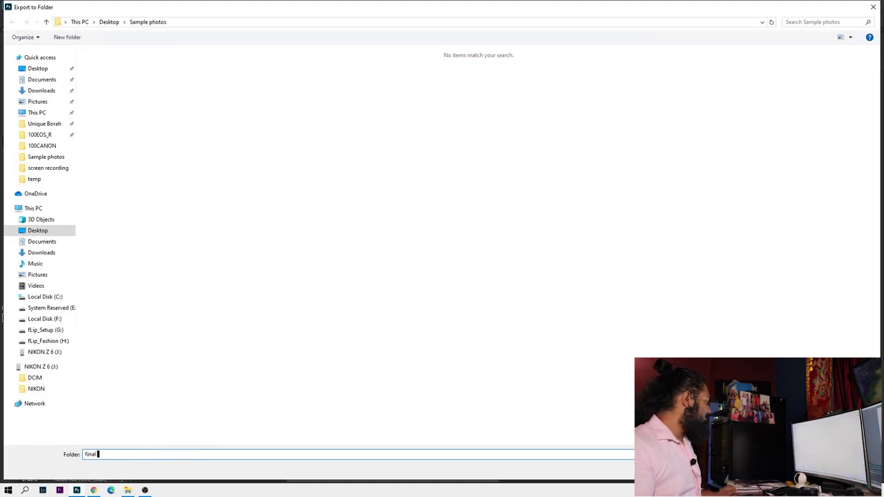
key(Return)
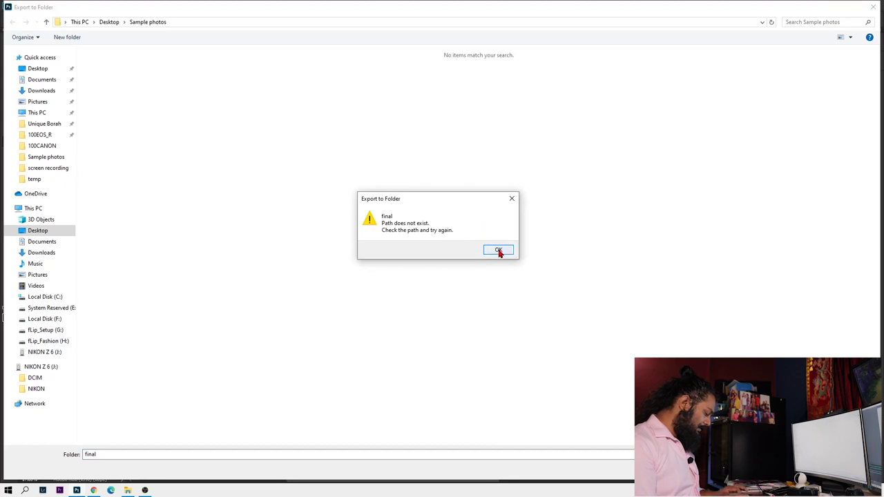
click(499, 250)
click(142, 22)
click(167, 455)
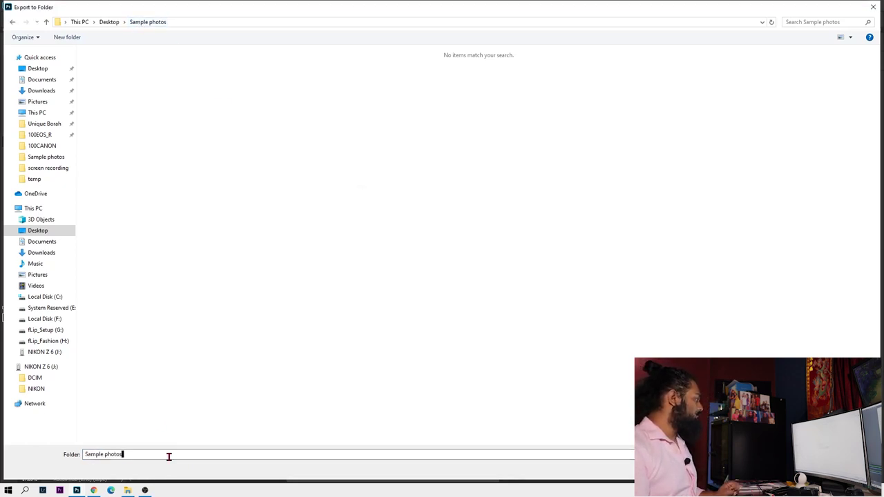
key(Escape)
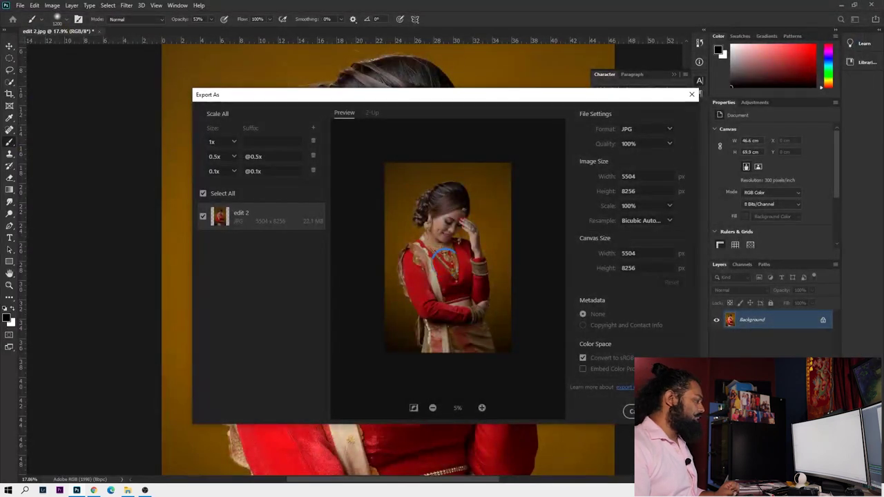
key(Escape)
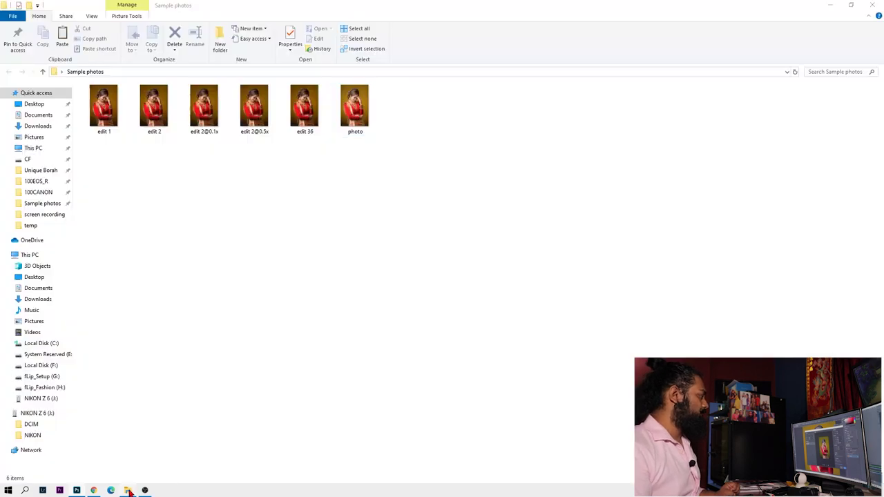
click(128, 491)
right_click(308, 204)
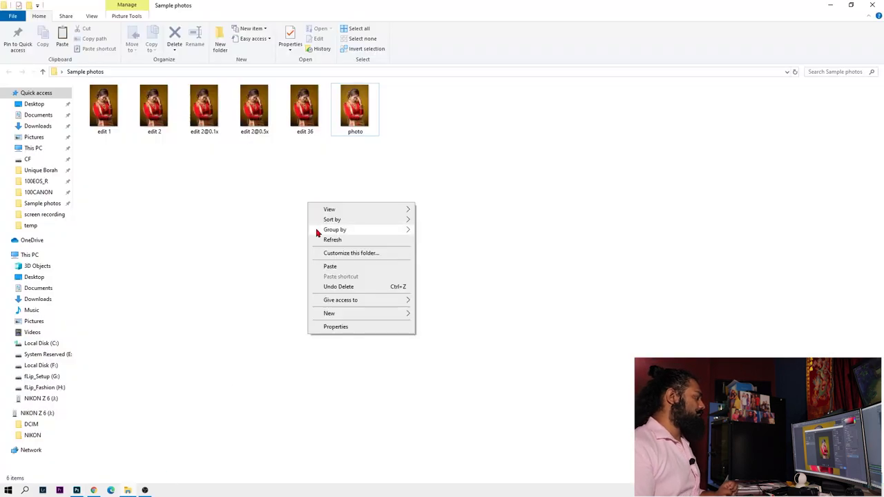
click(322, 239)
drag(174, 192, 197, 237)
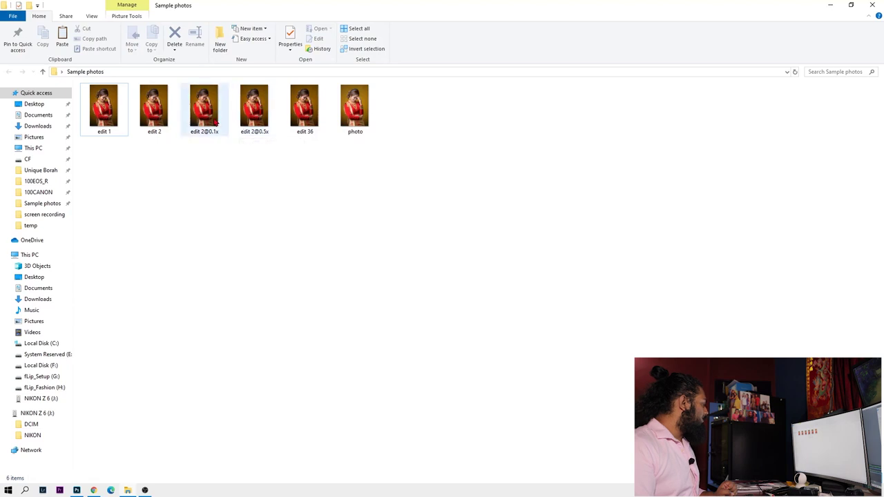
double_click(216, 123)
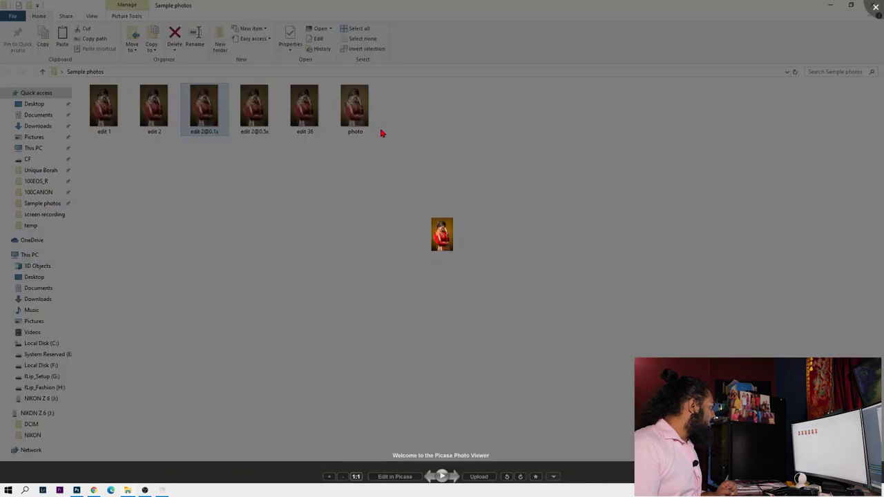
scroll(428, 142, up, 3)
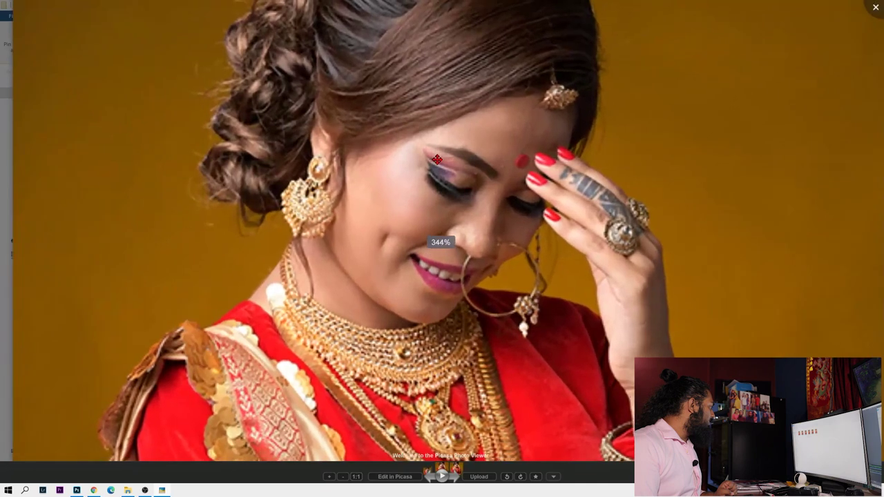
scroll(435, 171, down, 3)
key(Escape)
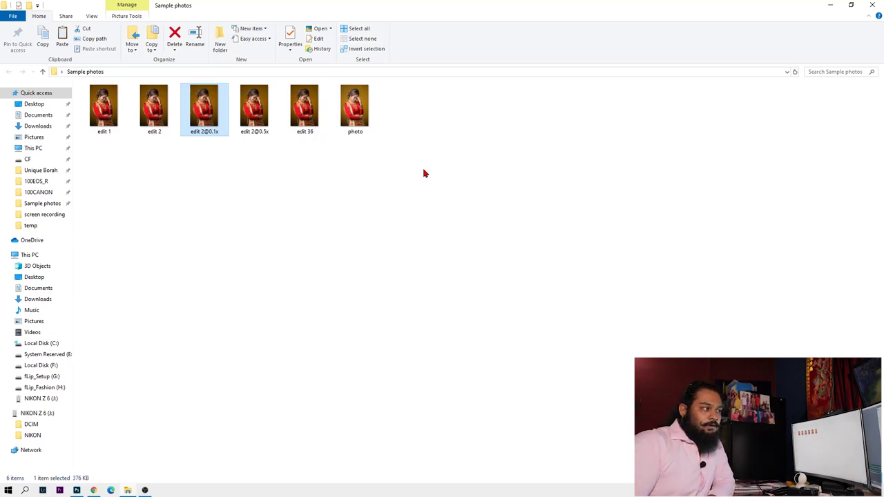
click(362, 128)
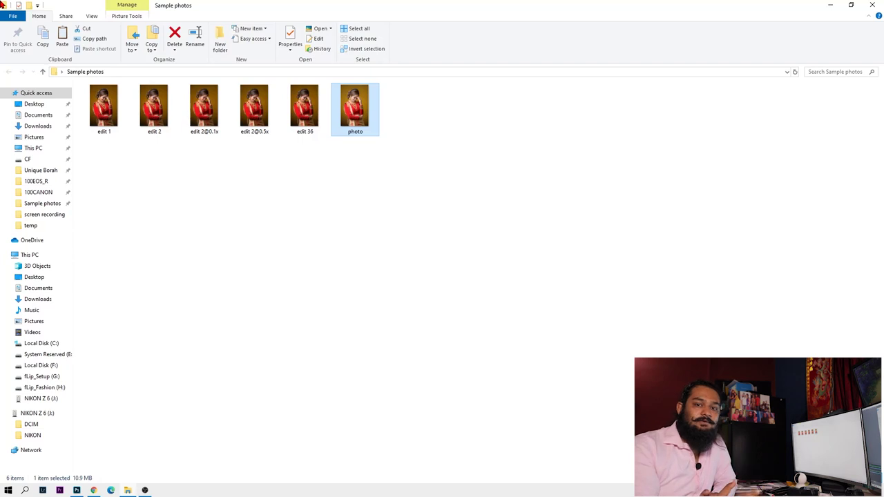
click(204, 109)
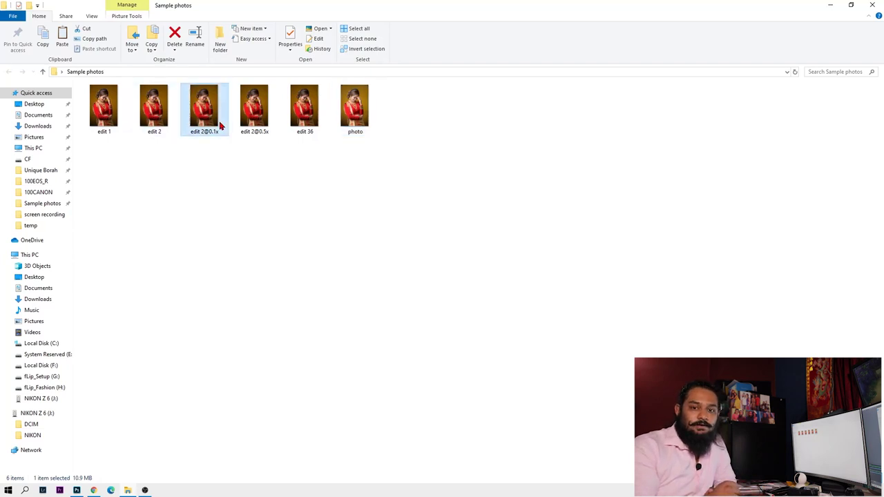
click(262, 128)
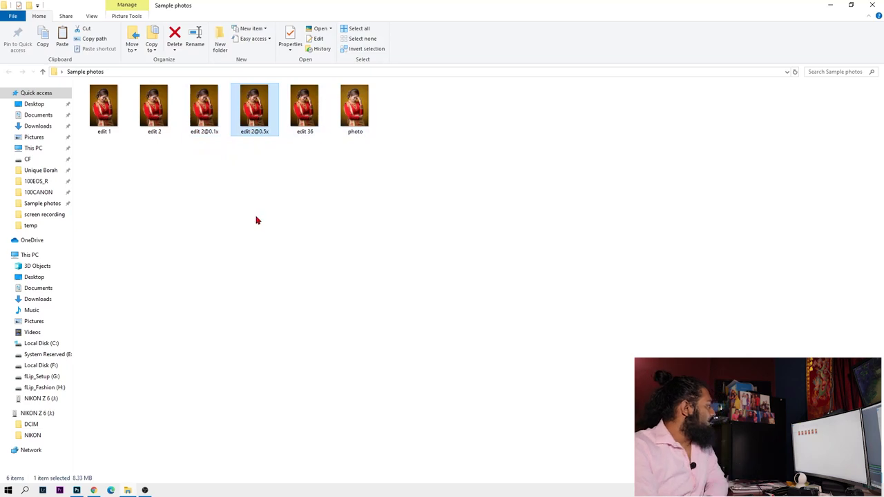